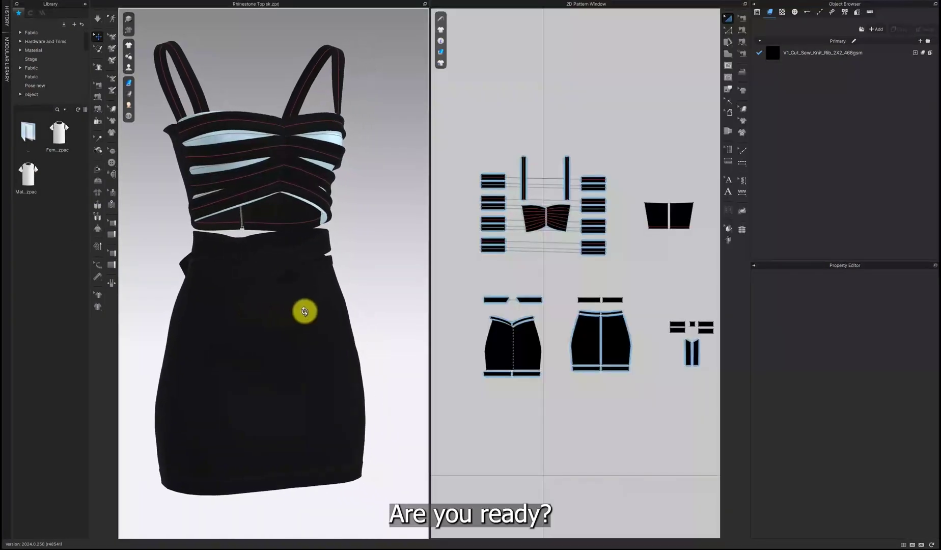
Switch to the CLO-SET Connect website in the browser and show the Trim category of its store
right_click_drag(304, 310, 281, 313)
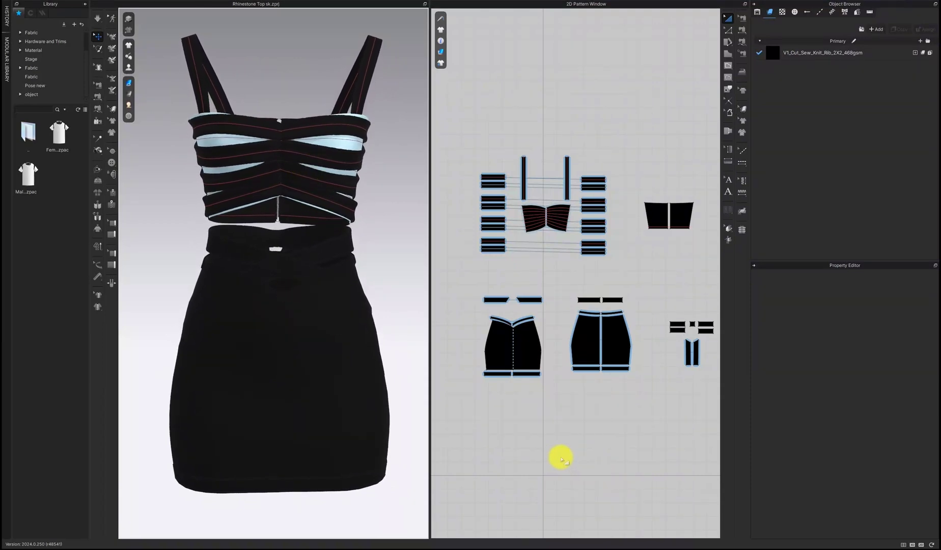
left_click(472, 547)
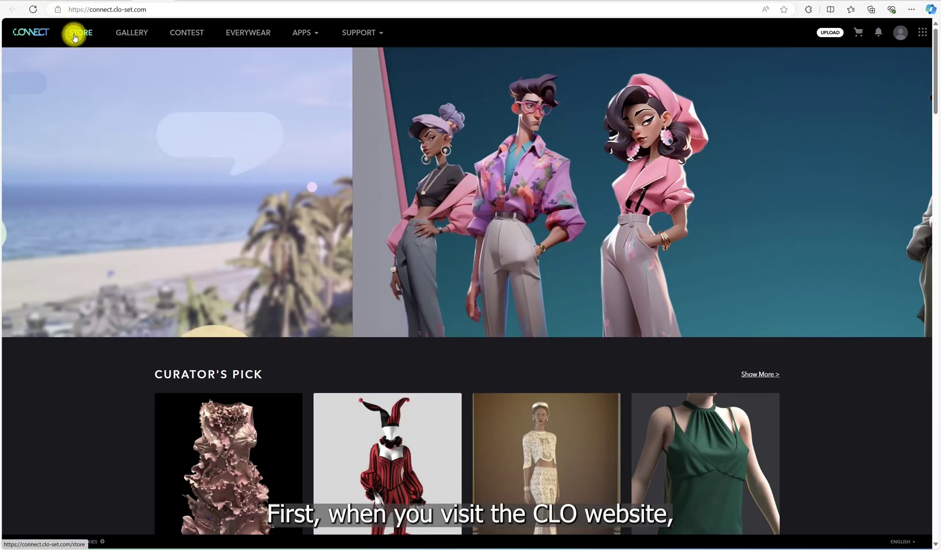
left_click(74, 38)
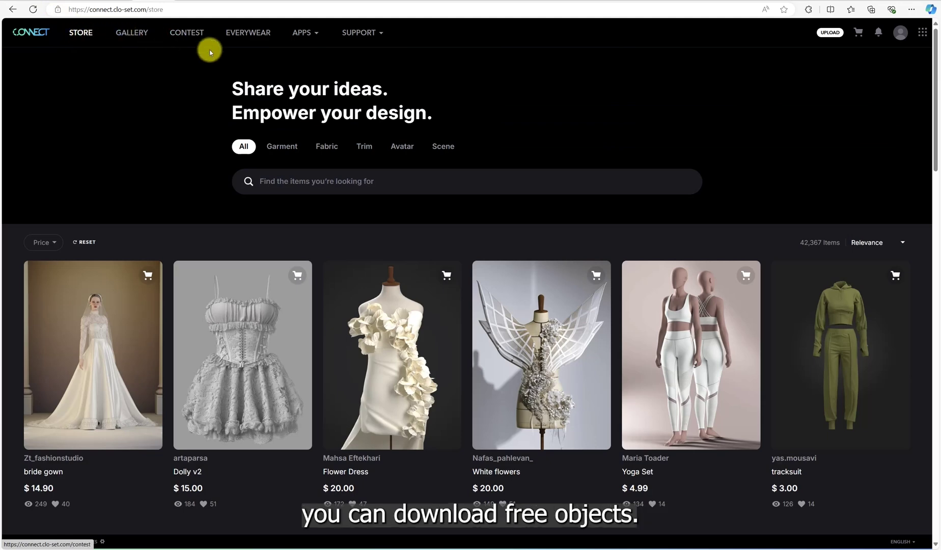
left_click(362, 152)
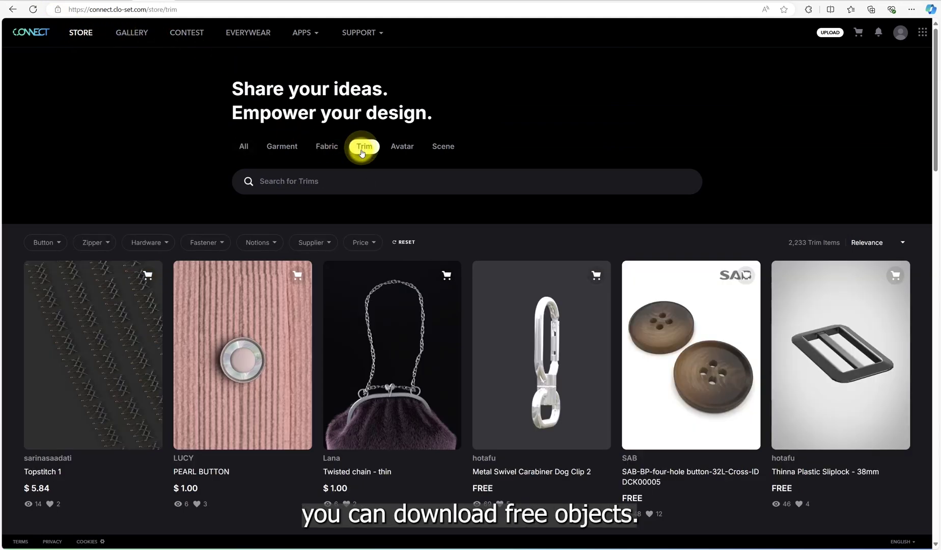
Browse the trim listing for the free Rhinstone Trim and open its item details
scroll(876, 423, "down", 15)
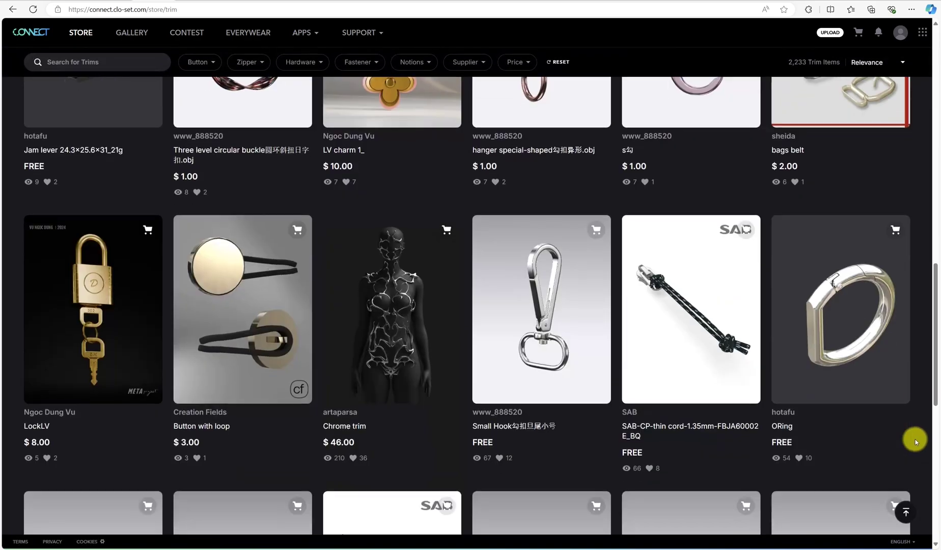
scroll(915, 439, "down", 15)
scroll(915, 439, "down", 5)
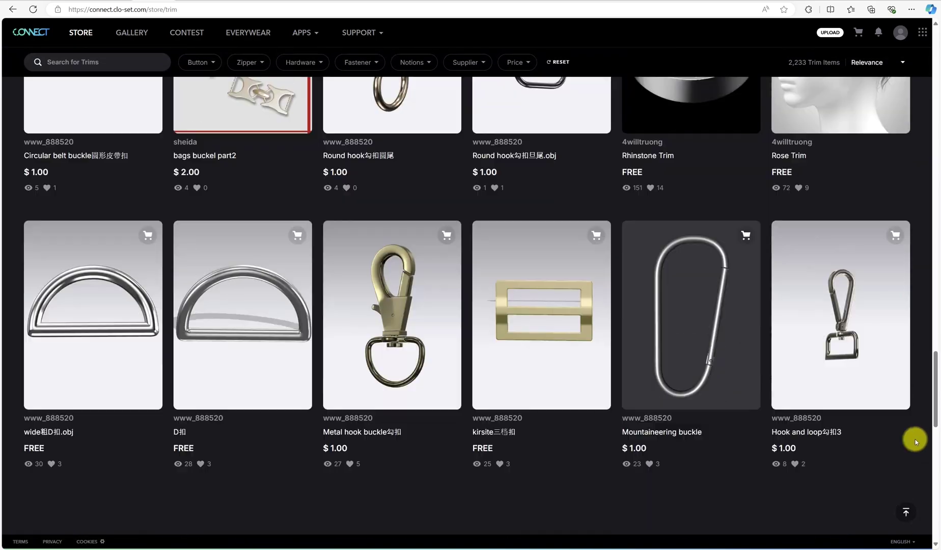
scroll(915, 439, "up", 4)
left_click(688, 206)
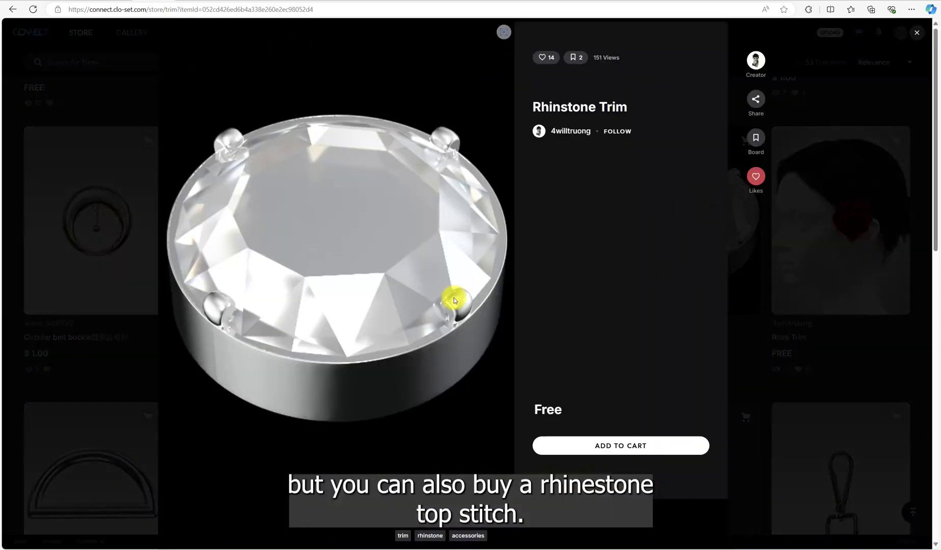
Examine the Rhinstone Trim's item information and 3D preview, and close its details
scroll(454, 298, "down", 10)
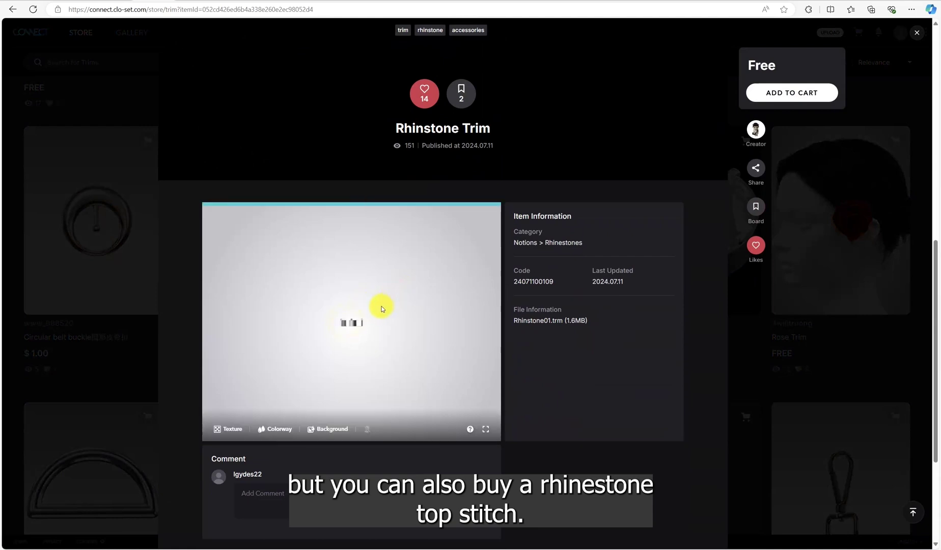
left_click_drag(349, 371, 666, 367)
left_click(758, 375)
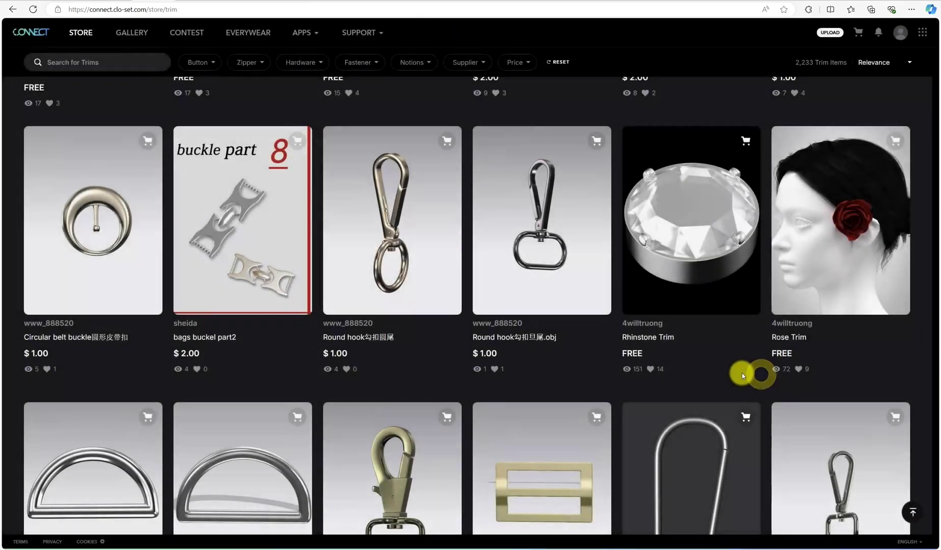
Filter the store's trims by the Topstitching and Rhinestones notions
scroll(741, 373, "down", 3)
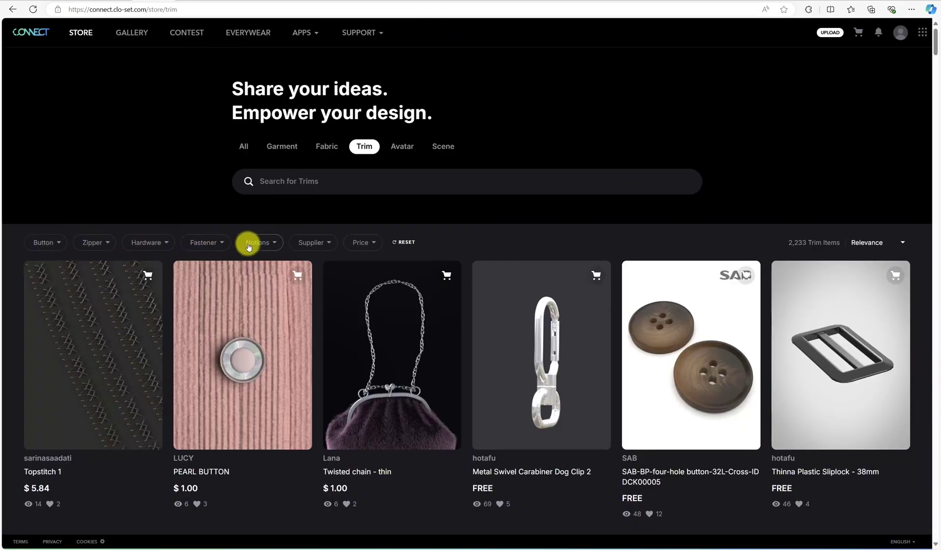
left_click(329, 241)
left_click(264, 234)
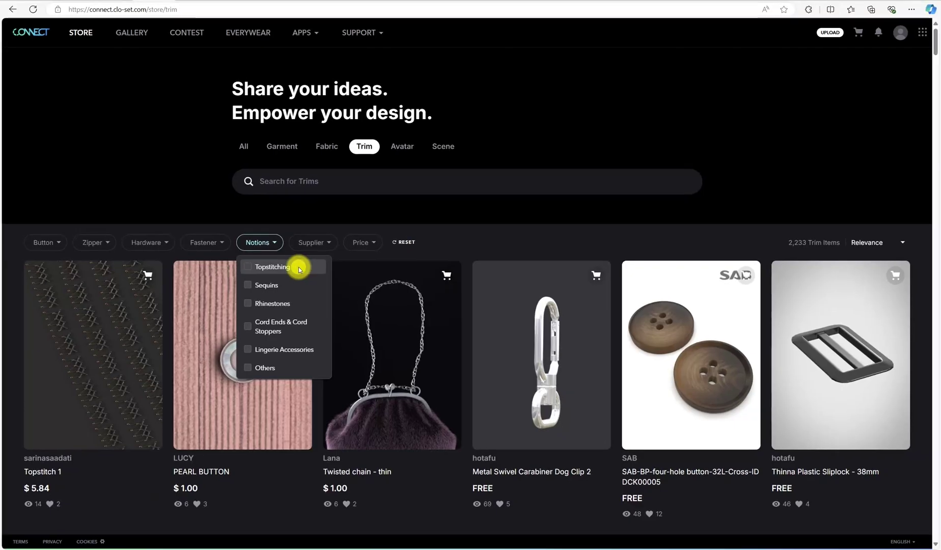
left_click(250, 266)
left_click(248, 306)
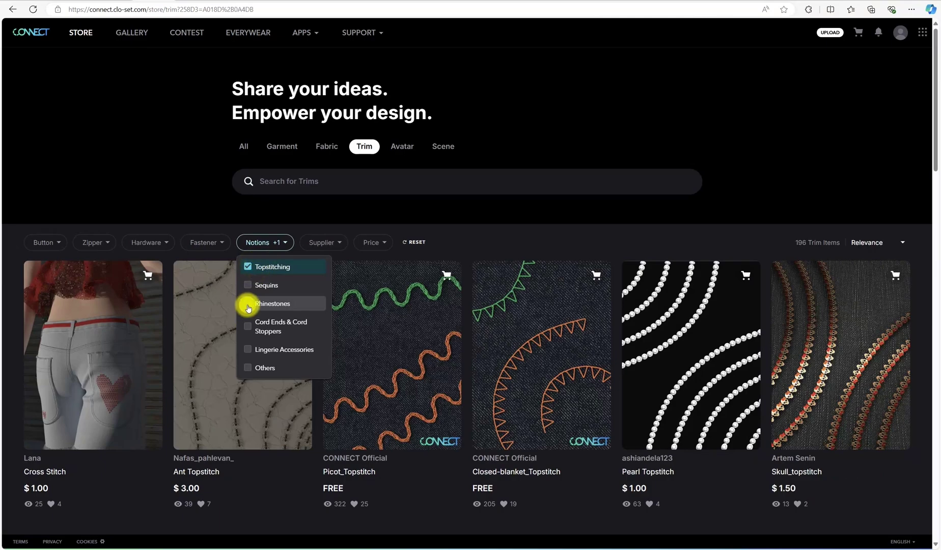
left_click(596, 212)
Browse the filtered topstitch and rhinestone trims and open the gem Topstitch item
scroll(612, 304, "down", 15)
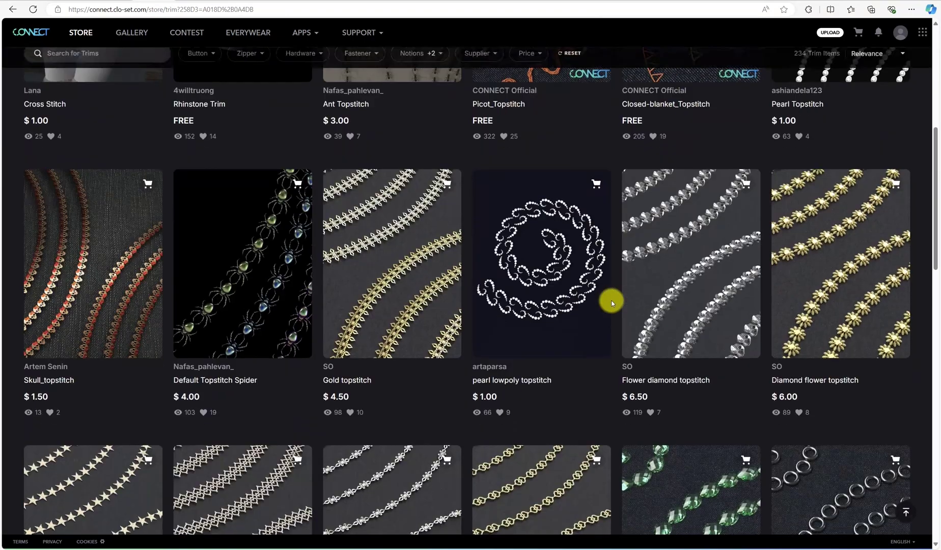
scroll(612, 321, "down", 10)
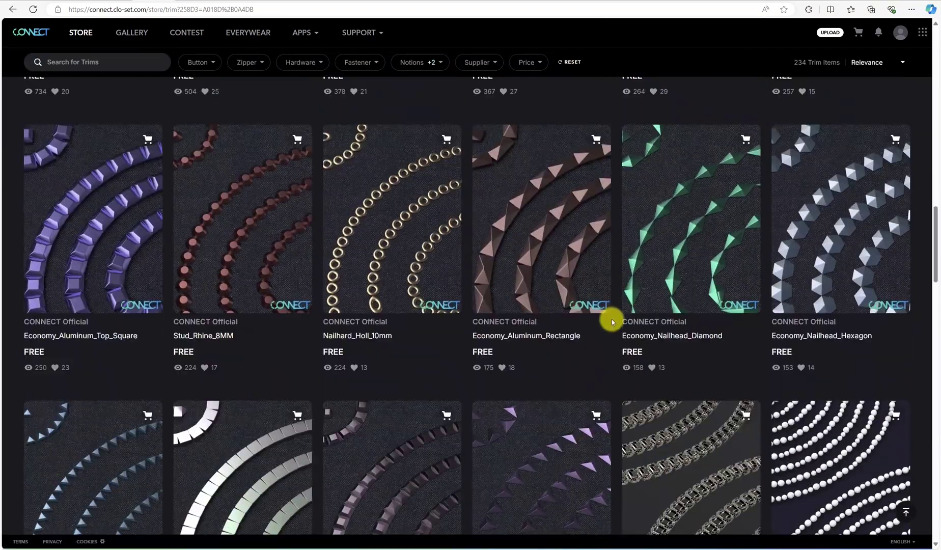
scroll(612, 319, "up", 2)
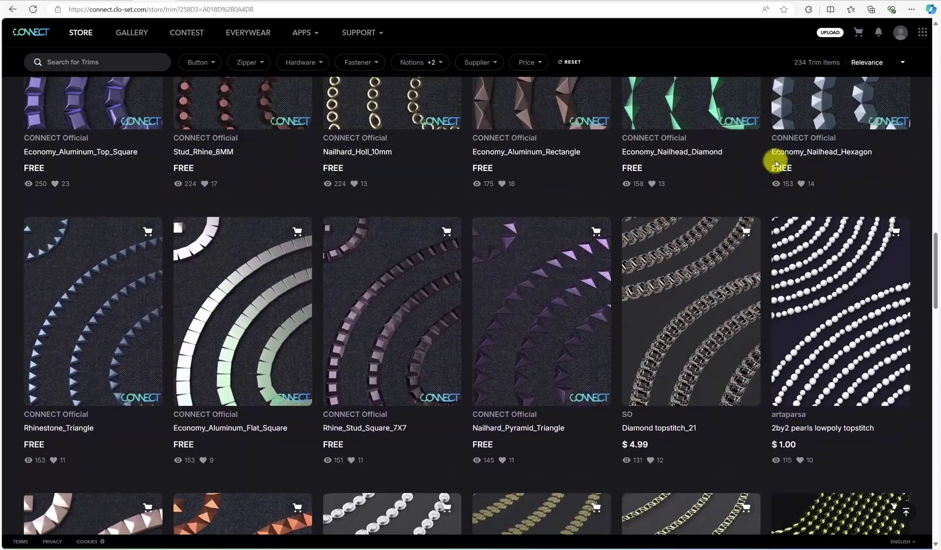
scroll(525, 346, "down", 12)
scroll(526, 346, "down", 10)
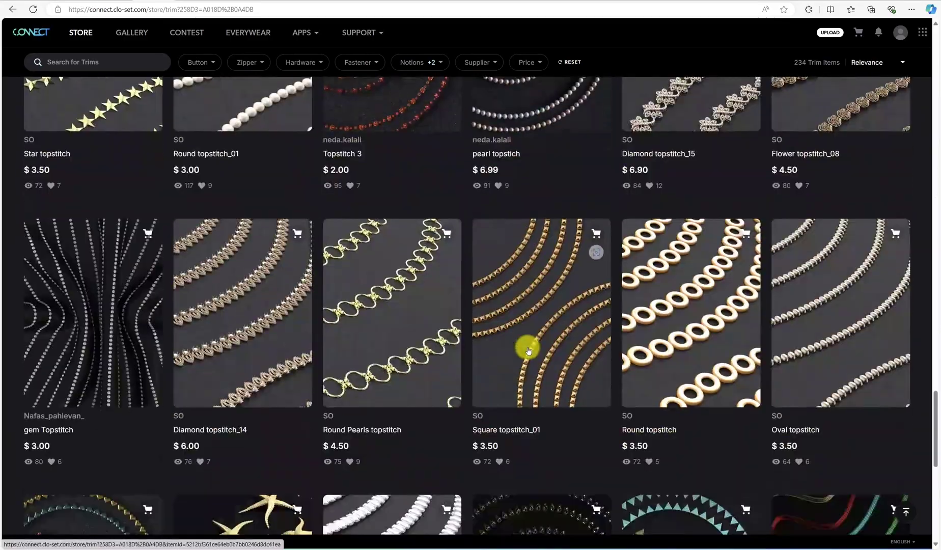
left_click(88, 243)
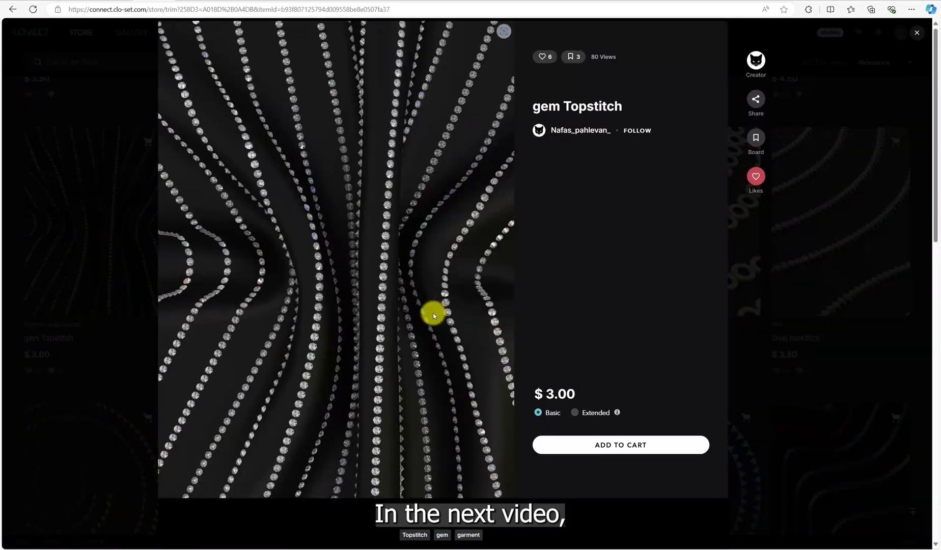
Look over the gem Topstitch item, close it, and open the free topstitch item further down the listing
scroll(433, 312, "down", 3)
scroll(433, 312, "up", 3)
left_click(813, 314)
scroll(470, 291, "down", 15)
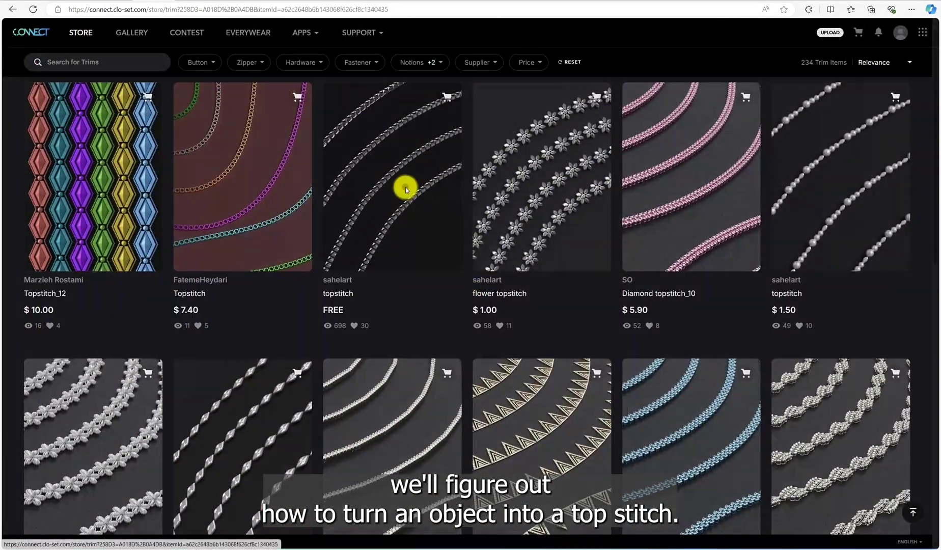
left_click(405, 187)
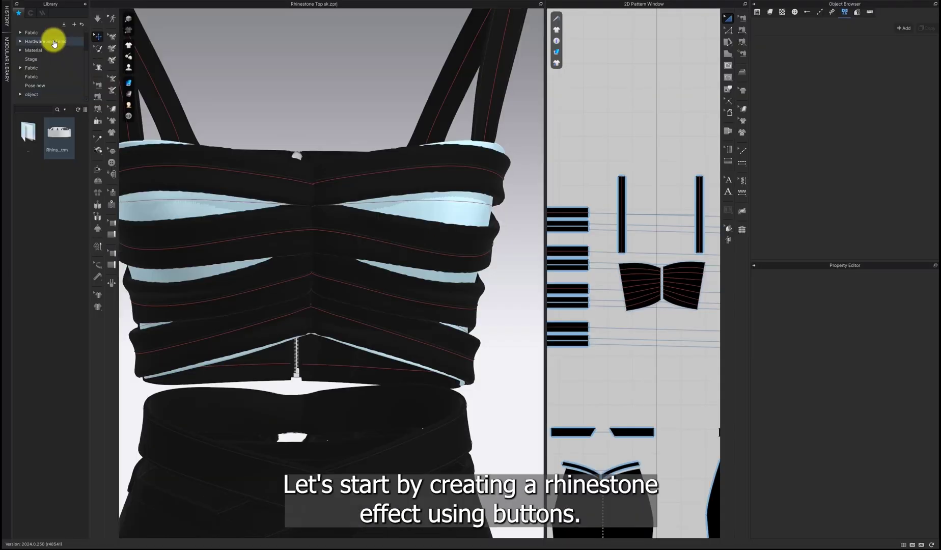
Add the hexagonal stud button from the Hardware and Trims library and set its material type to Glitter (Render Only)
left_click(51, 40)
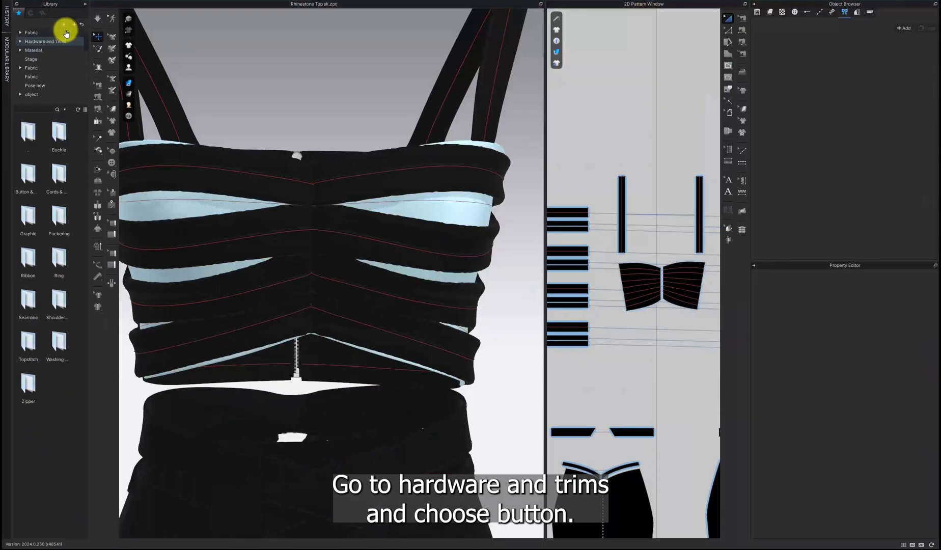
double_click(22, 337)
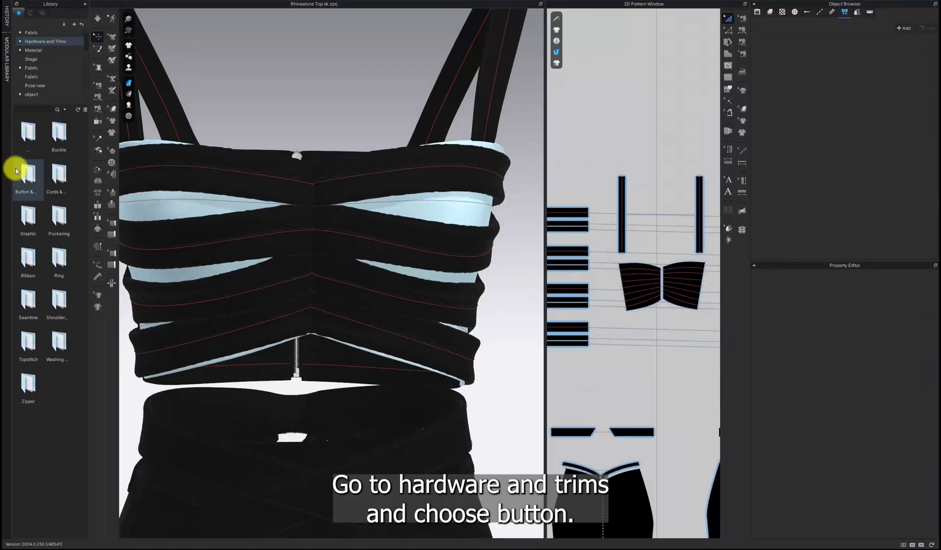
double_click(56, 141)
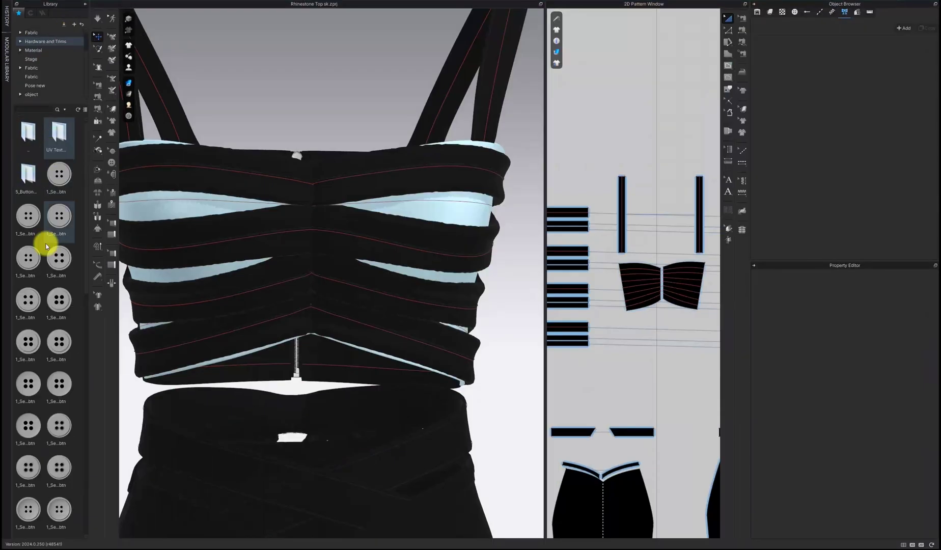
scroll(71, 331, "down", 2)
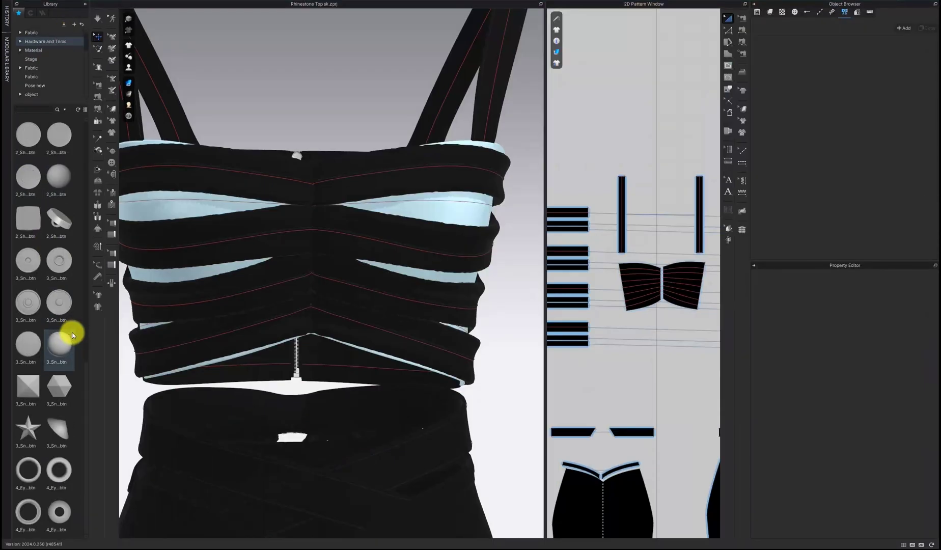
double_click(63, 387)
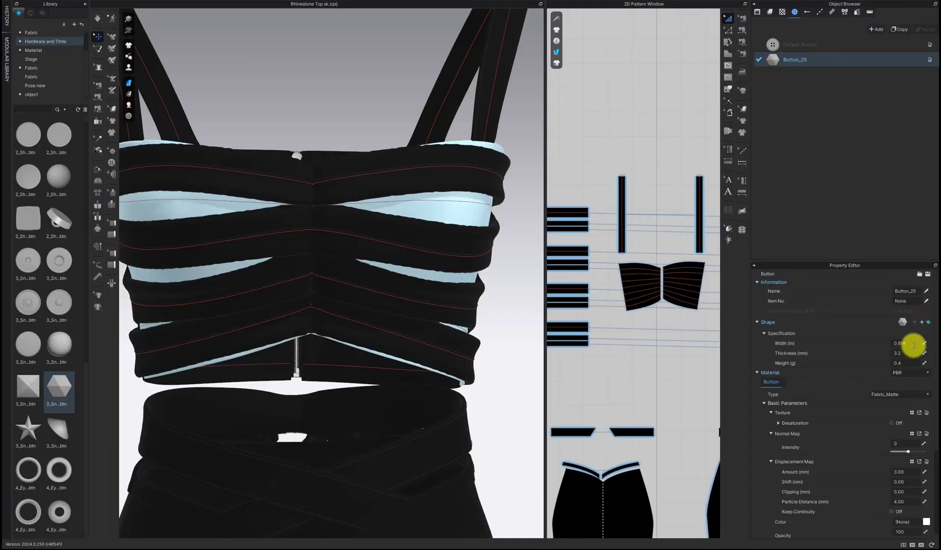
left_click(911, 395)
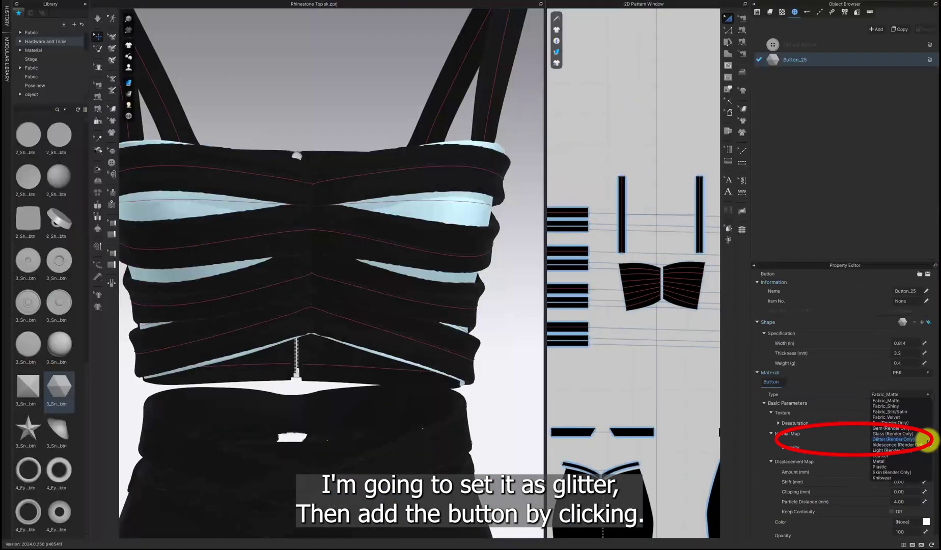
left_click(916, 439)
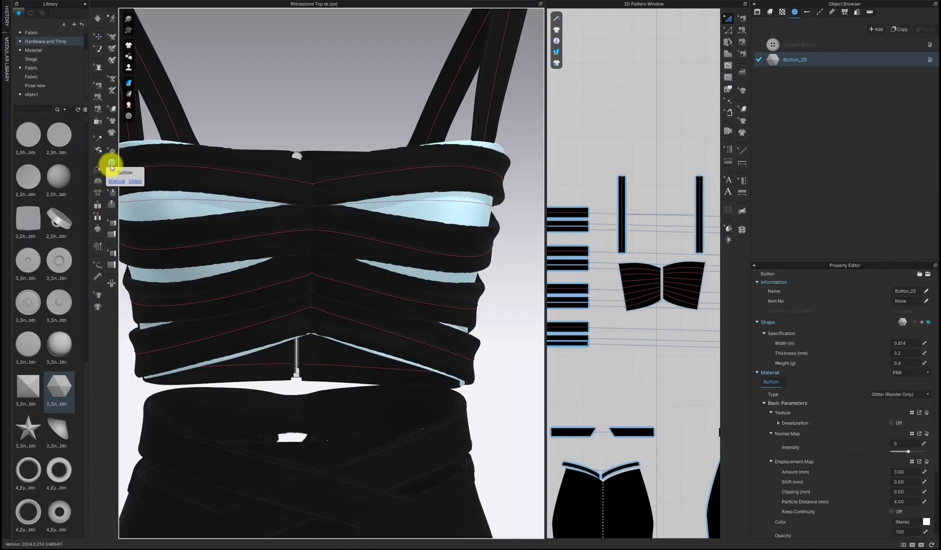
Place a hexagonal button on the wearer's right side of the top's uppermost front band
left_click(115, 163)
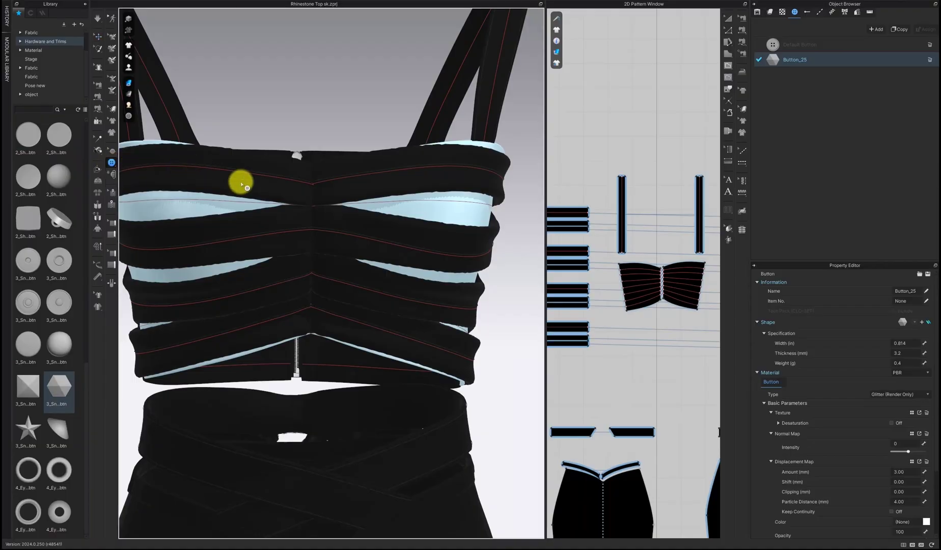
left_click(227, 184)
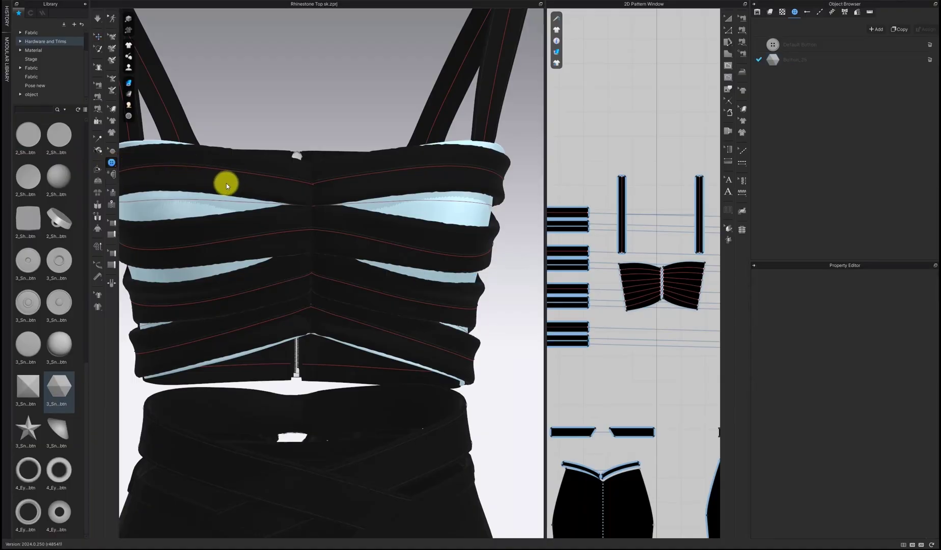
left_click(186, 183)
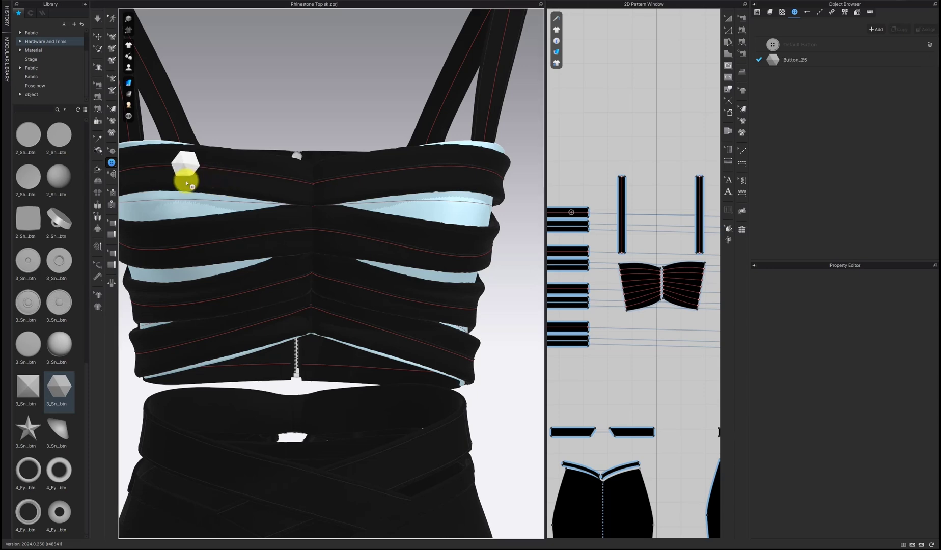
Select the placed hexagonal button and nudge it closer to the surface of the uppermost band
middle_click_drag(186, 183, 222, 186)
right_click_drag(223, 186, 280, 165)
left_click(96, 37)
left_click_drag(249, 183, 254, 181)
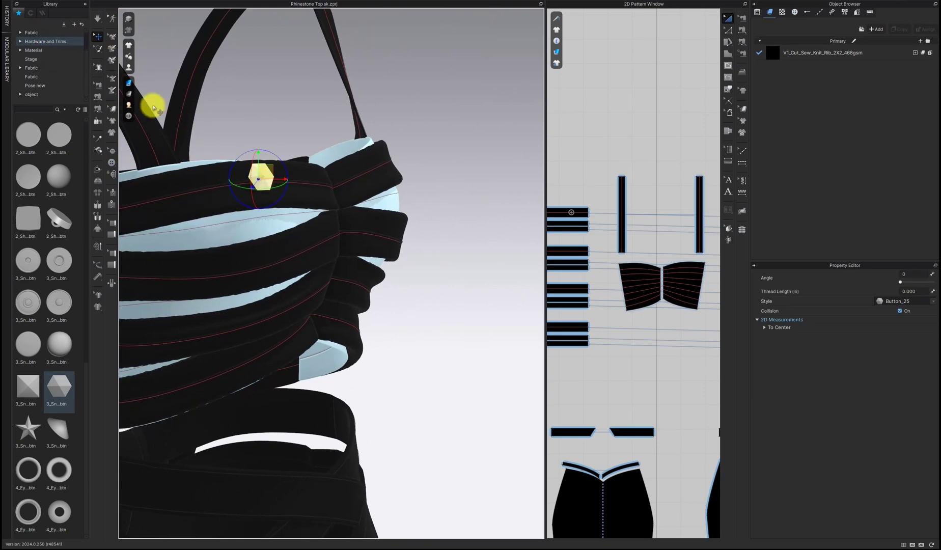
right_click_drag(348, 158, 389, 161)
left_click(389, 161)
left_click(257, 176)
right_click_drag(254, 176, 361, 206)
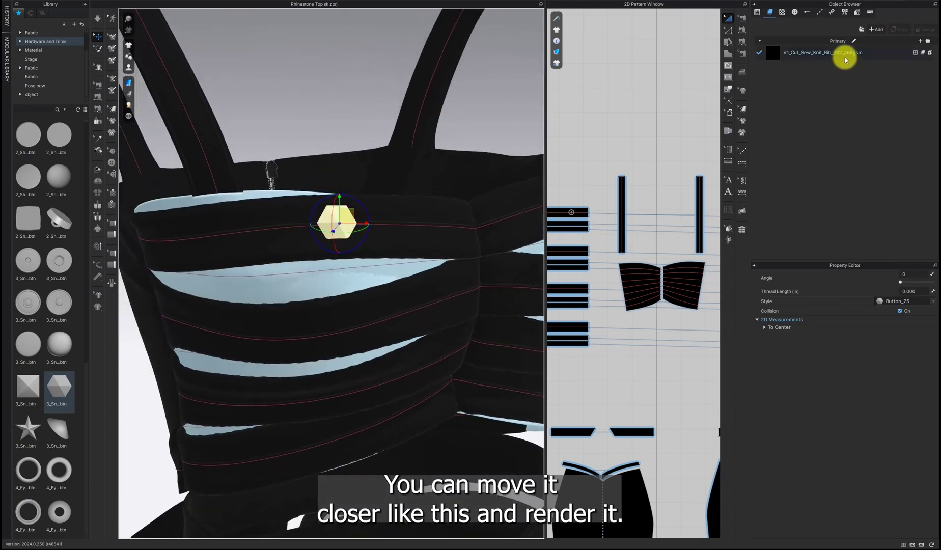
Reduce the width of the Button_25 style so the hexagonal stud is smaller
left_click(794, 12)
left_click(818, 60)
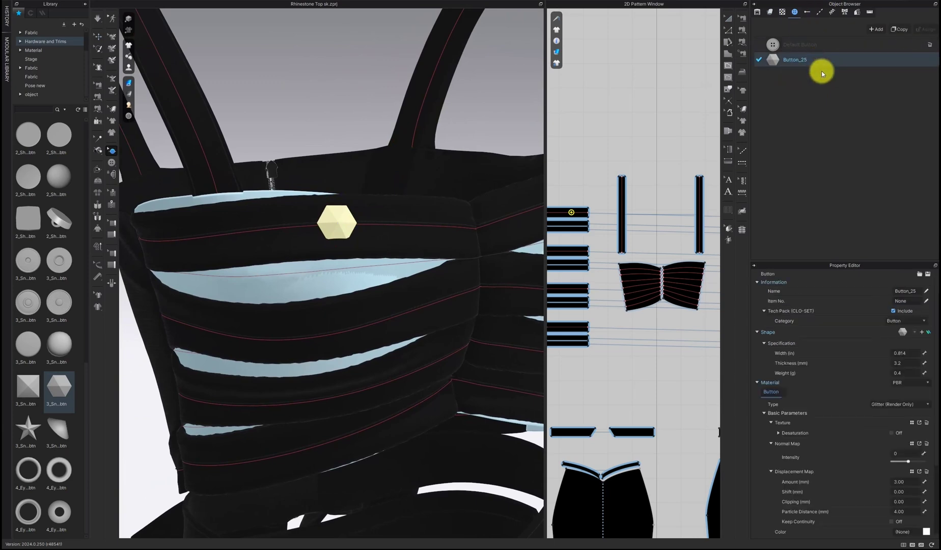
left_click(901, 352)
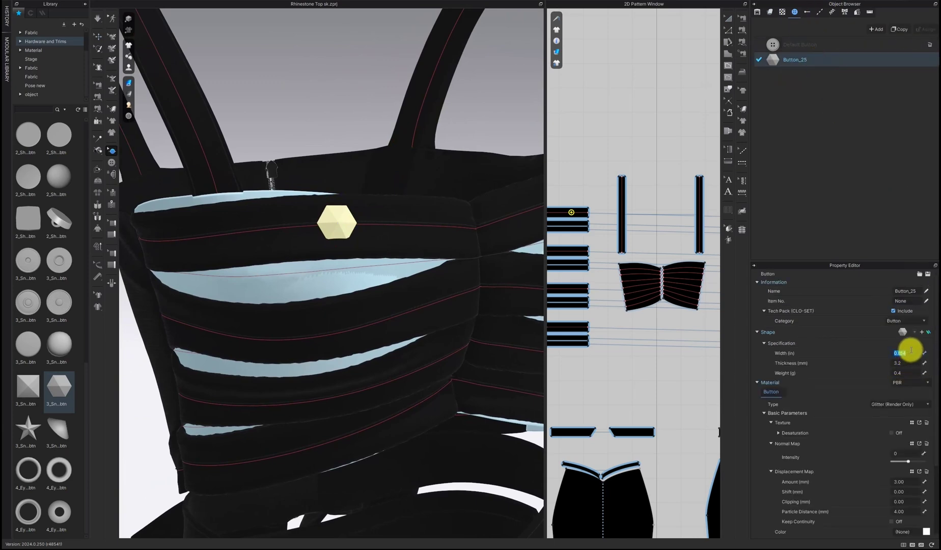
left_click(910, 361)
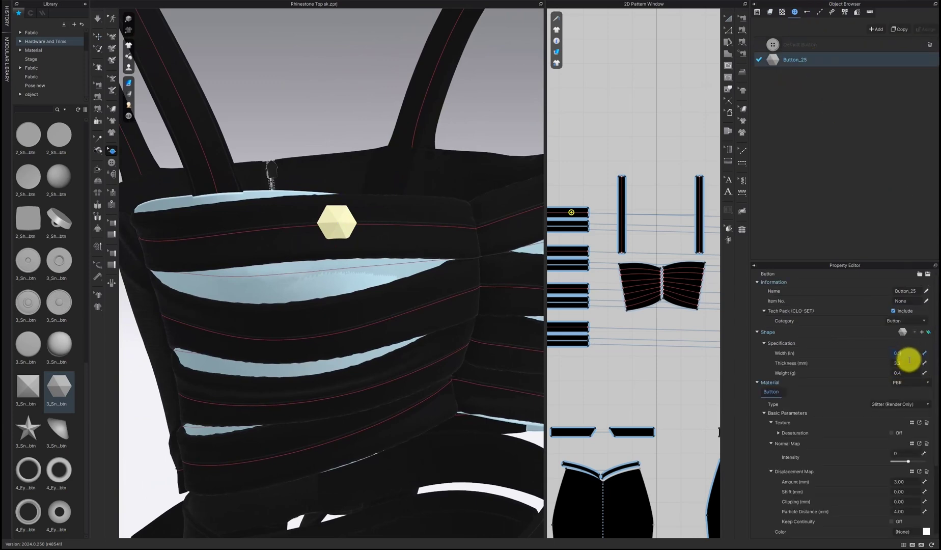
key("Return")
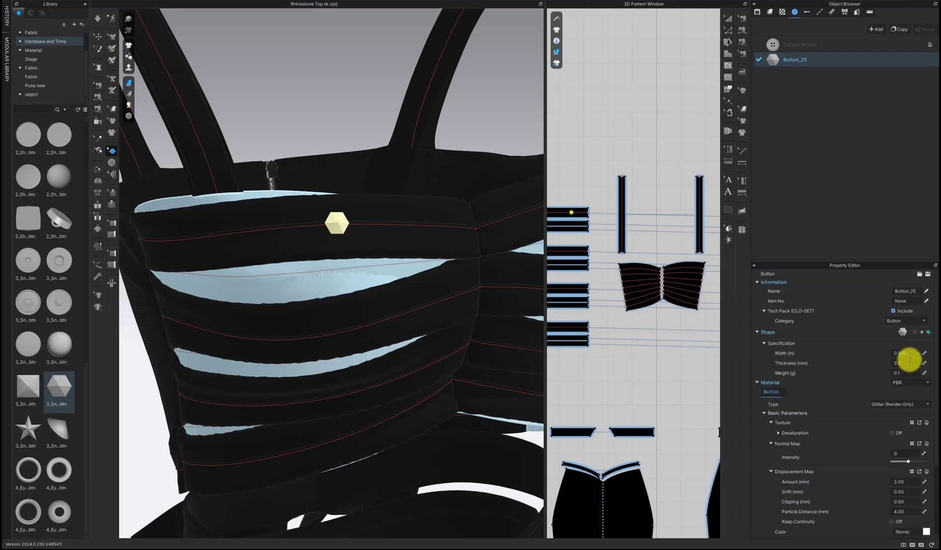
Start an interactive render of the top's front to examine the hexagonal glitter button
right_click_drag(456, 255, 306, 255)
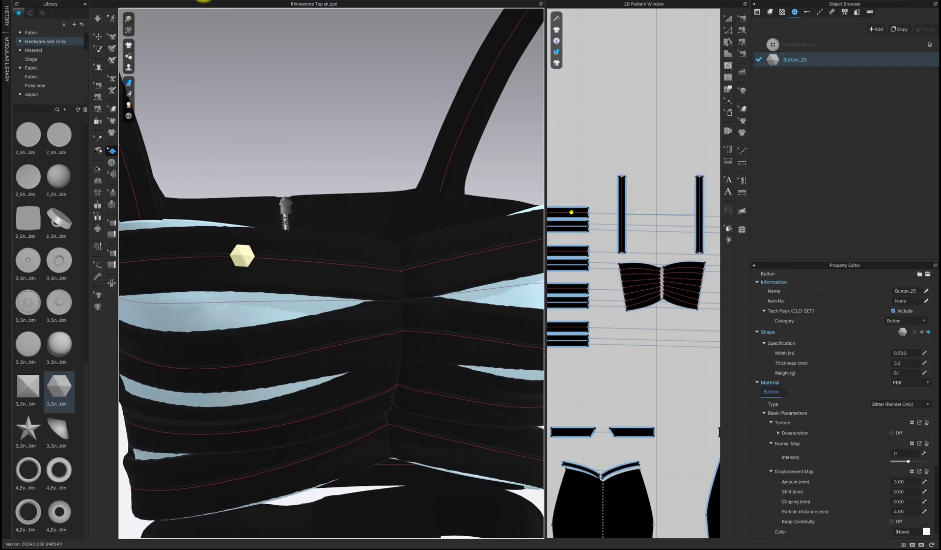
left_click(203, 1)
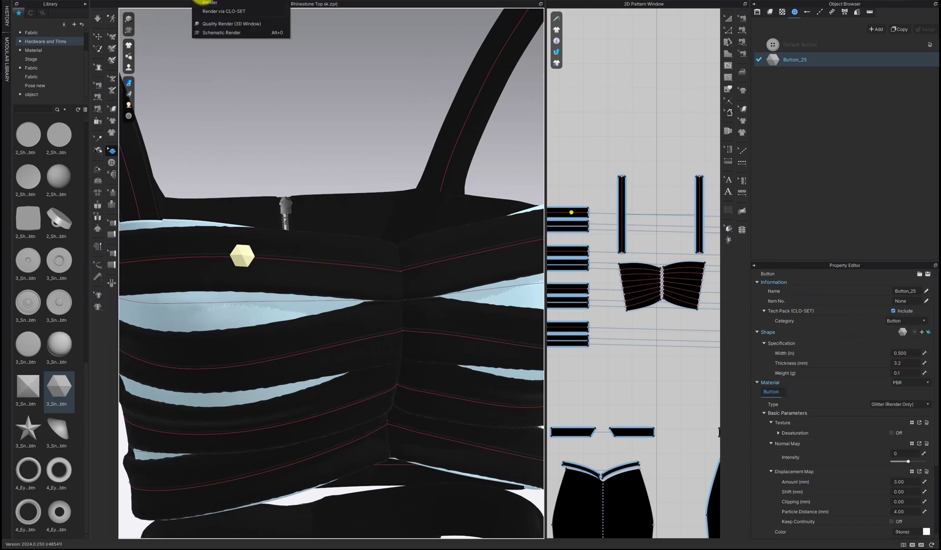
left_click(220, 8)
left_click(347, 525)
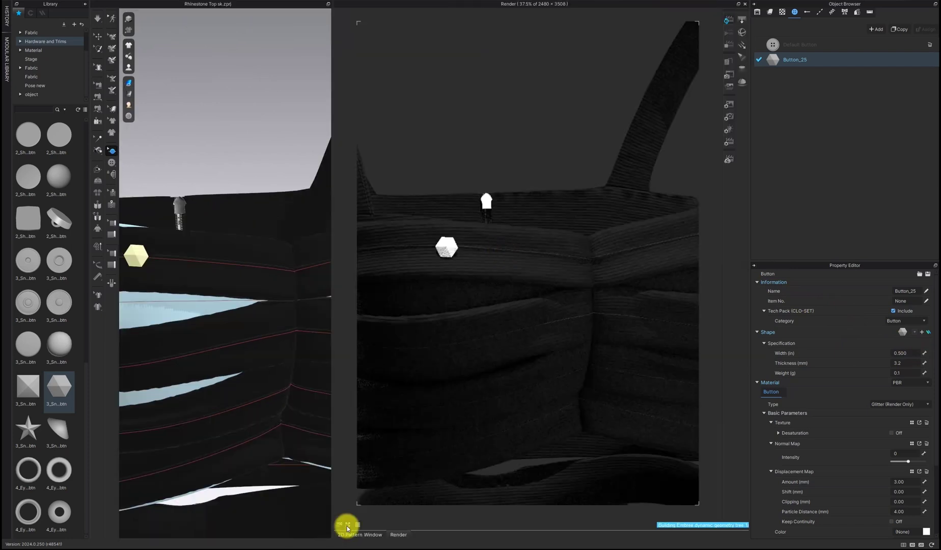
right_click_drag(195, 321, 202, 320)
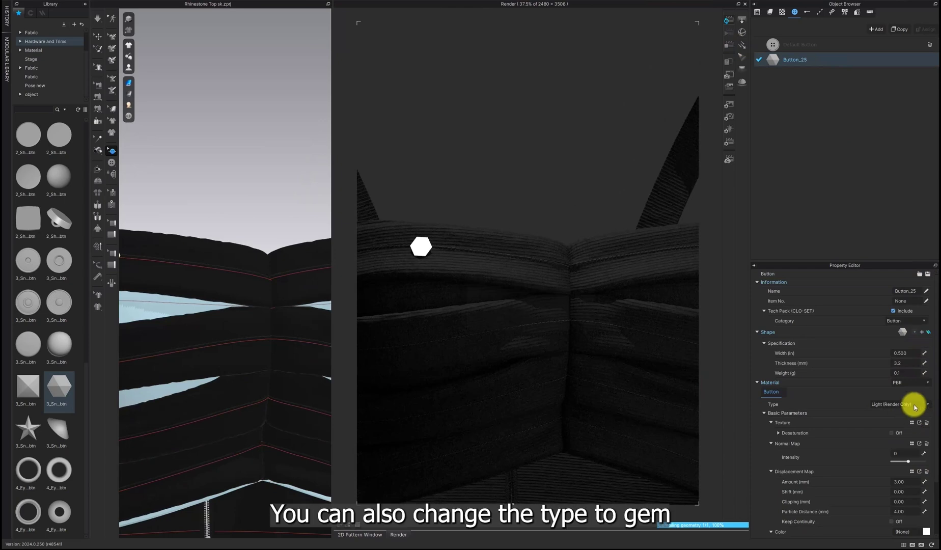
Try the Gem (Render Only) material type on the hexagonal button and examine it in the render
left_click(913, 405)
left_click(898, 437)
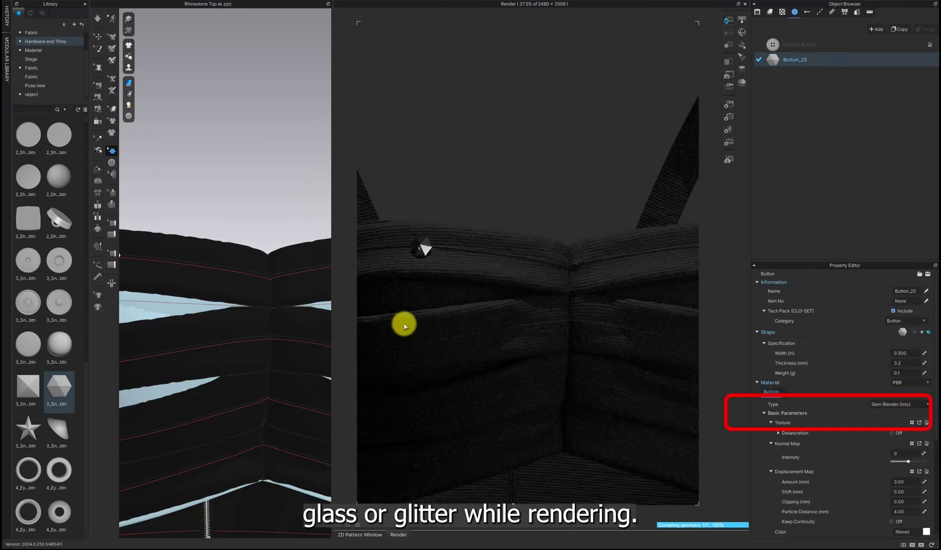
middle_click_drag(204, 292, 303, 301)
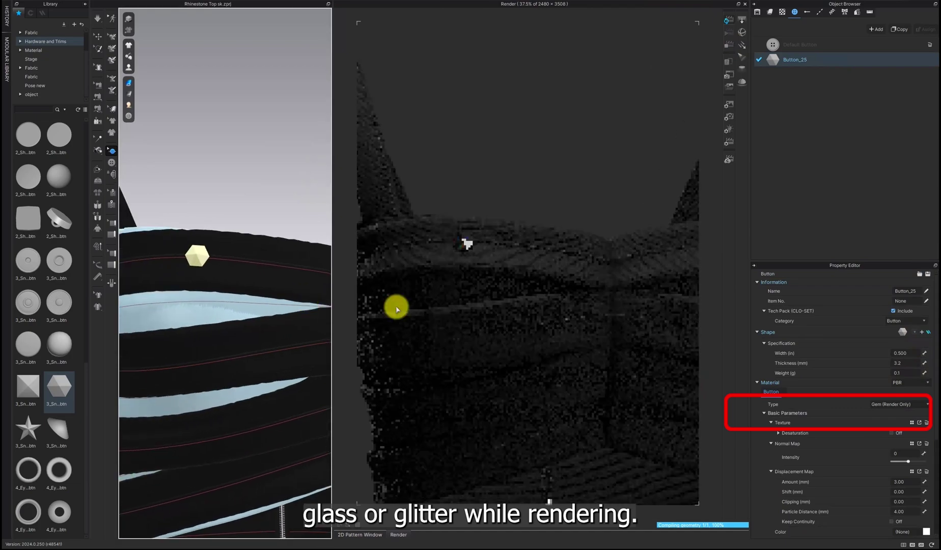
Try the Glass (Render Only) material type on the hexagonal button while the render is running
left_click(916, 404)
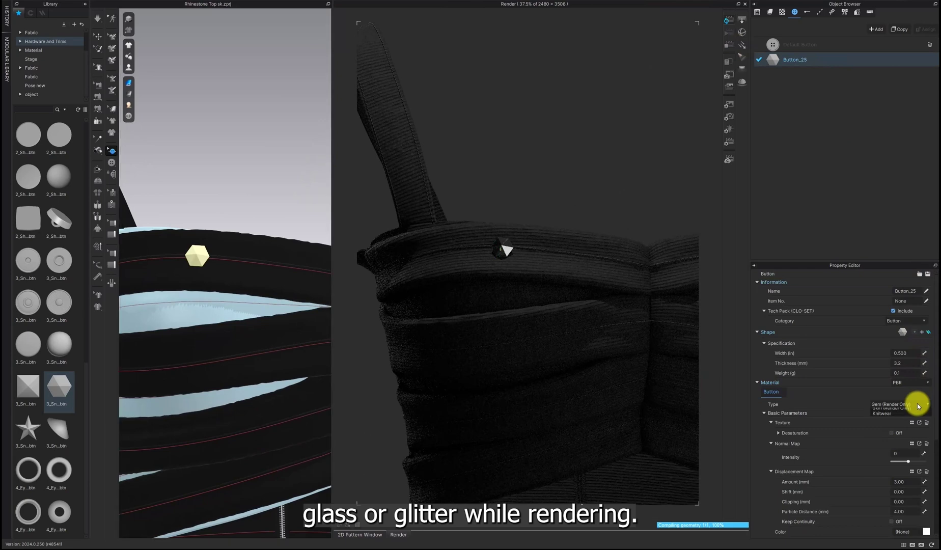
left_click(910, 436)
left_click(909, 405)
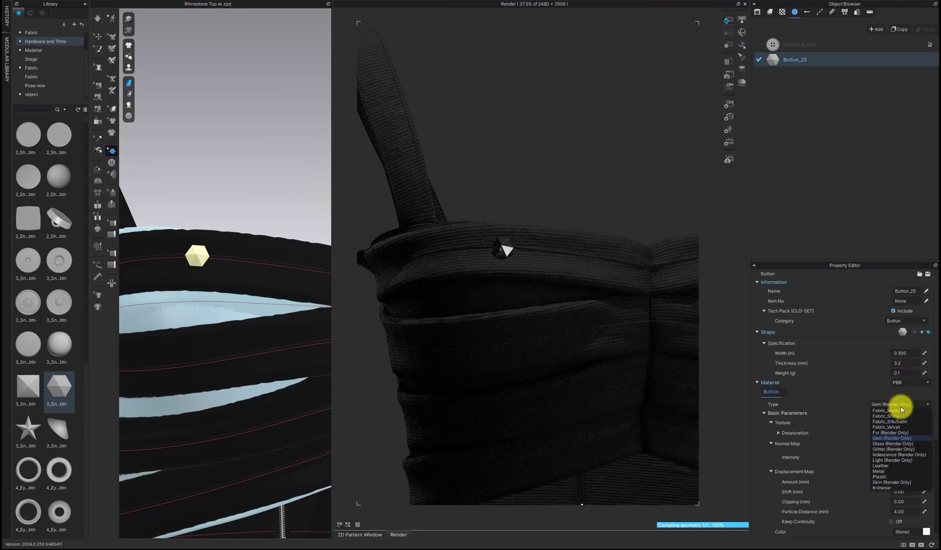
left_click(901, 441)
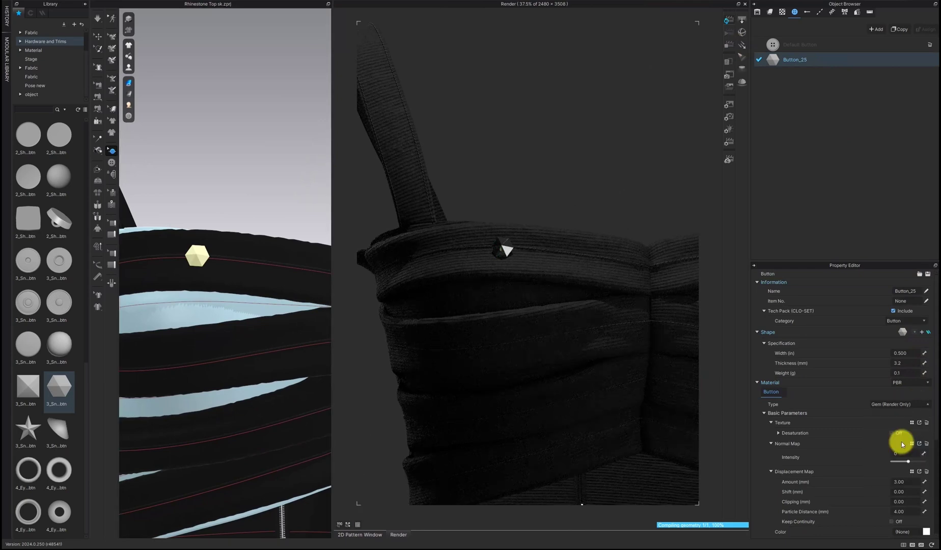
Compare Glitter (Render Only) on the hexagonal button and set its material type to Light (Render Only)
left_click(910, 406)
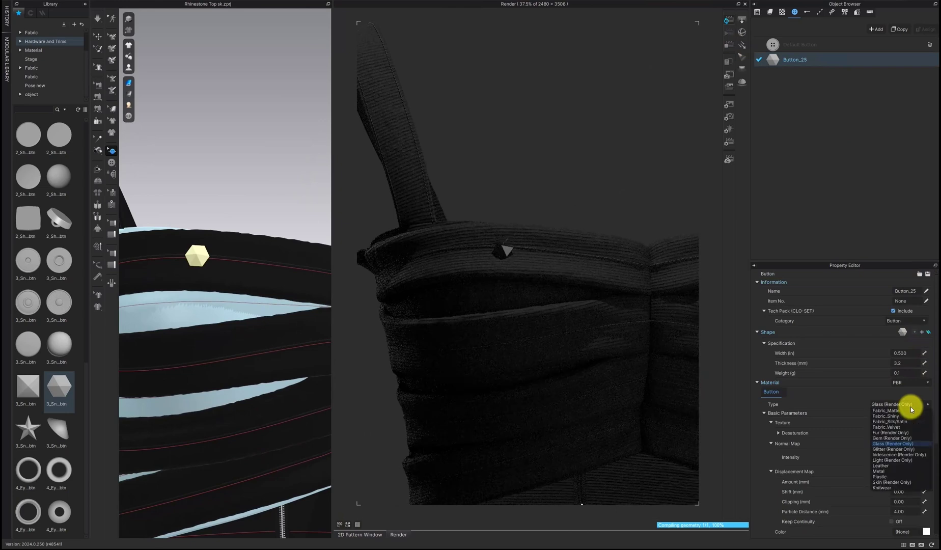
left_click(921, 449)
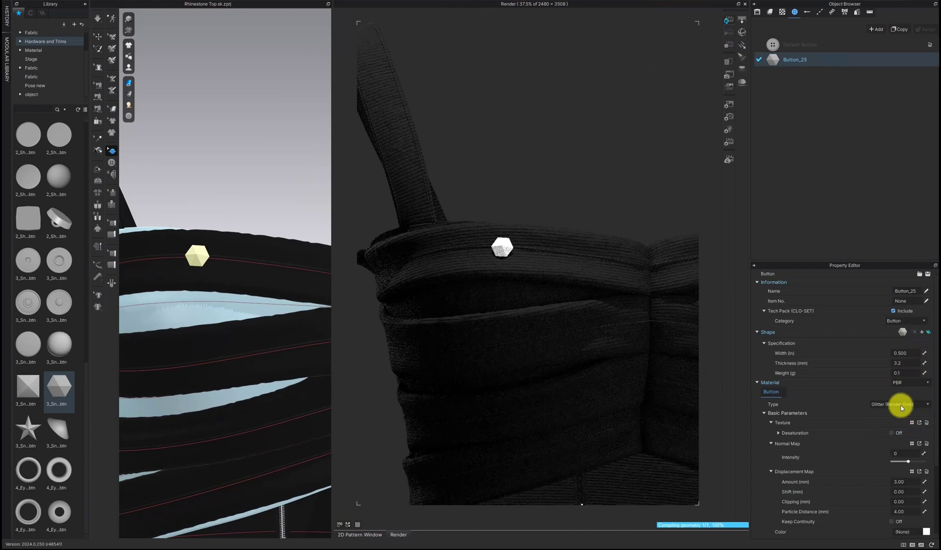
left_click(900, 404)
left_click(910, 460)
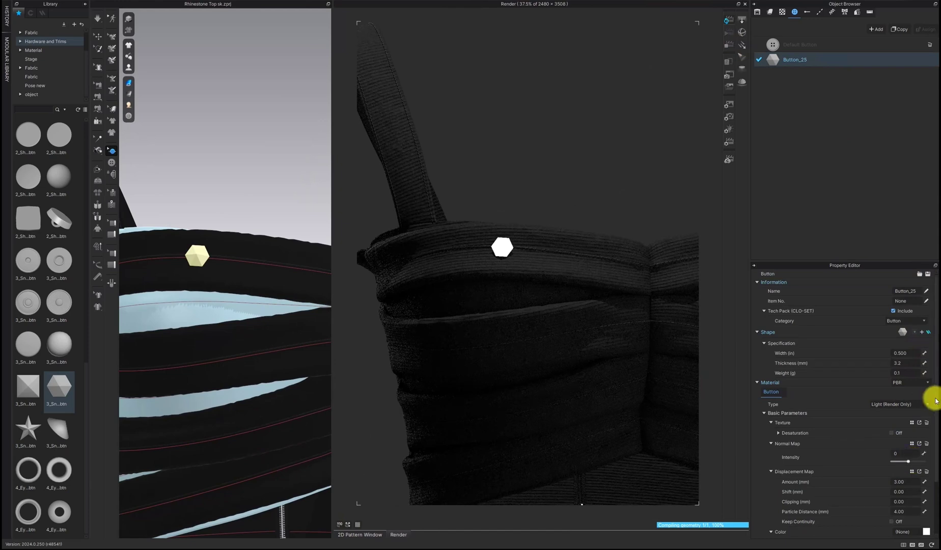
Close the render and delete the hexagonal button from the top's uppermost front band
left_click(746, 5)
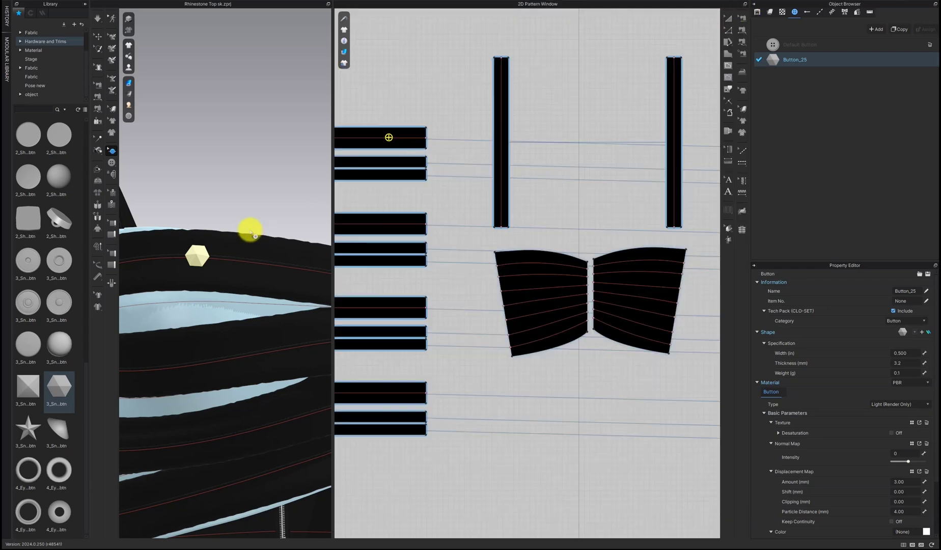
left_click(728, 18)
left_click_drag(334, 147, 525, 173)
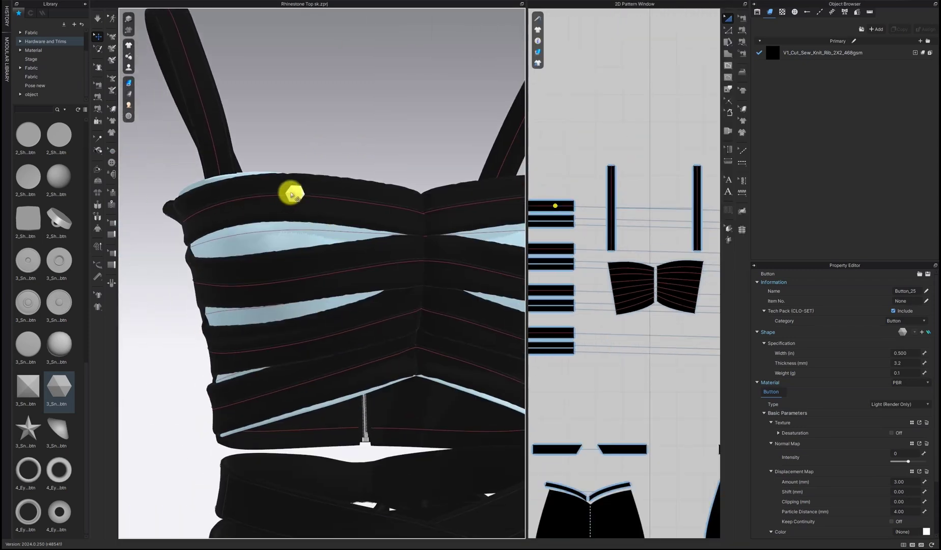
left_click(291, 192)
key("Delete")
Add the Rhinstone01 trim to the project from its rhinestone folder in the object library
middle_click_drag(350, 186, 335, 165)
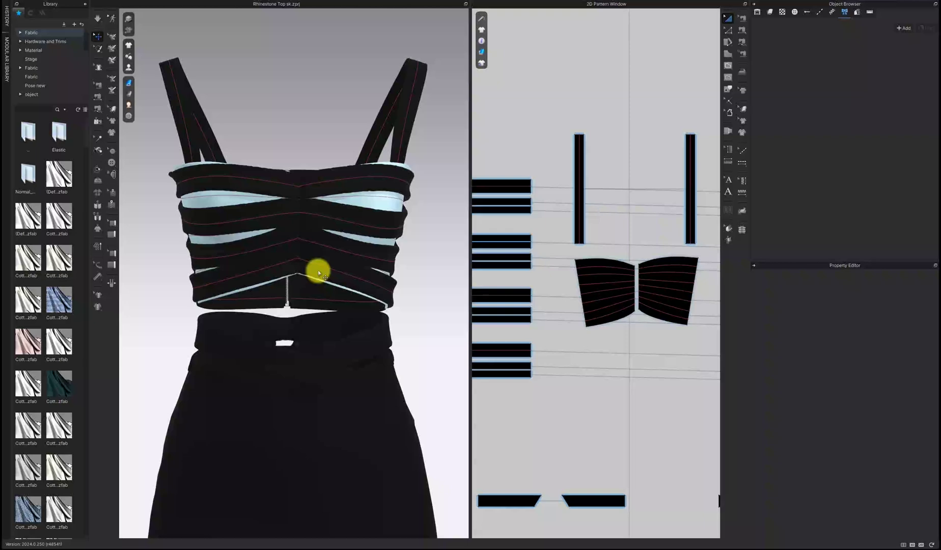
mouse_move(317, 269)
right_mouse_down()
mouse_move(357, 269)
mouse_move(313, 269)
right_mouse_up()
scroll(313, 270, "up", 6)
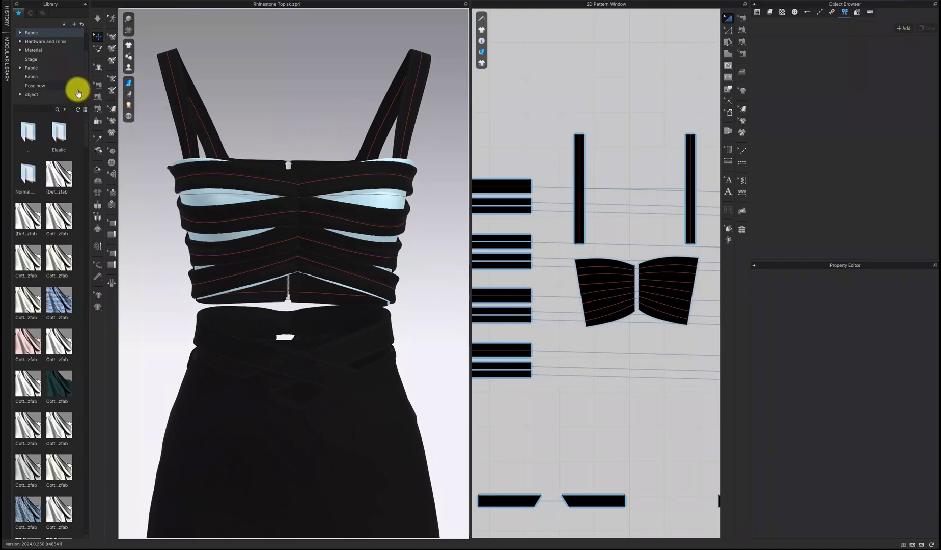
left_click(60, 97)
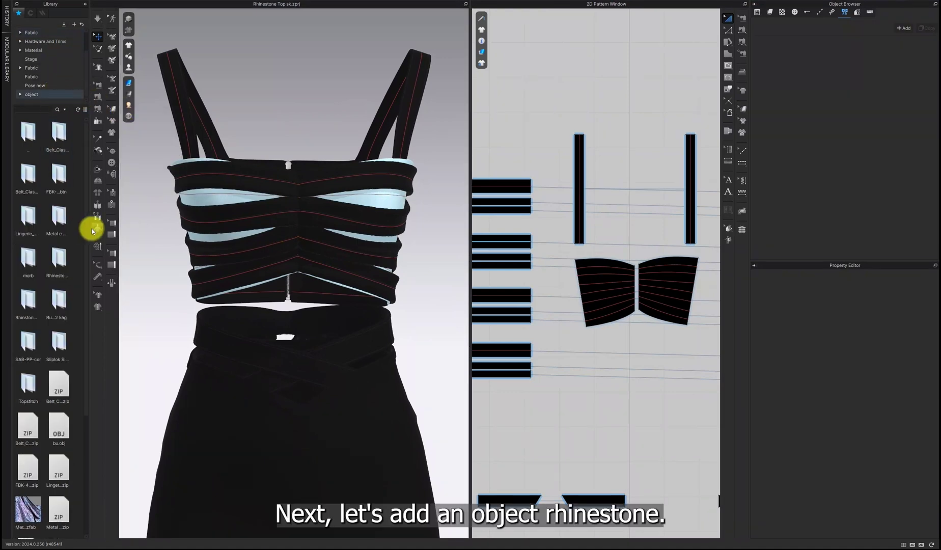
double_click(27, 304)
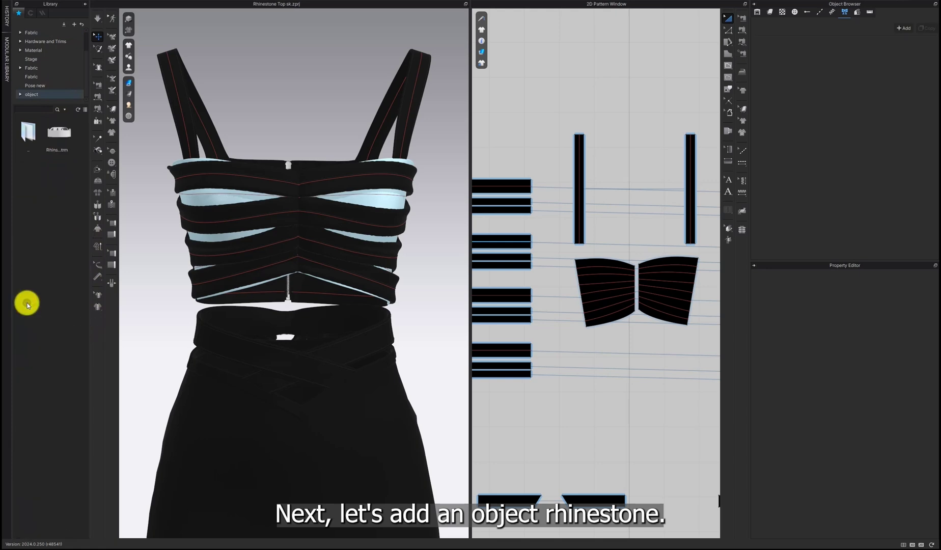
mouse_move(59, 132)
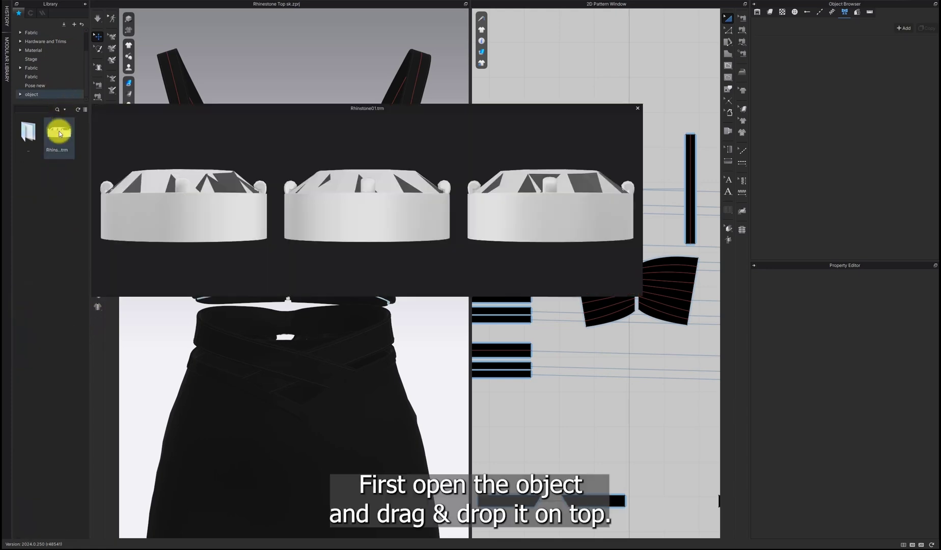
double_click(59, 134)
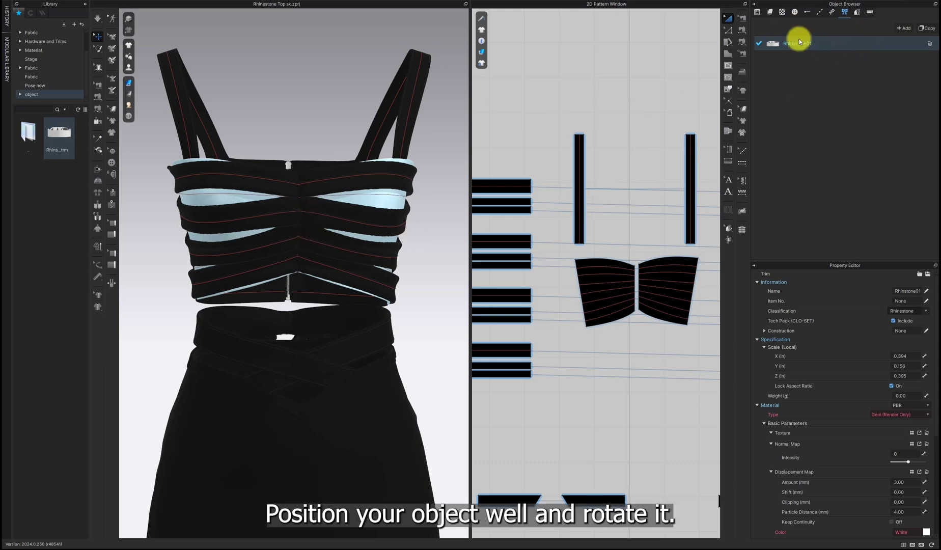
Place the Rhinstone01 trim near the centre front of the top's uppermost band and select it
left_click_drag(775, 43, 288, 181)
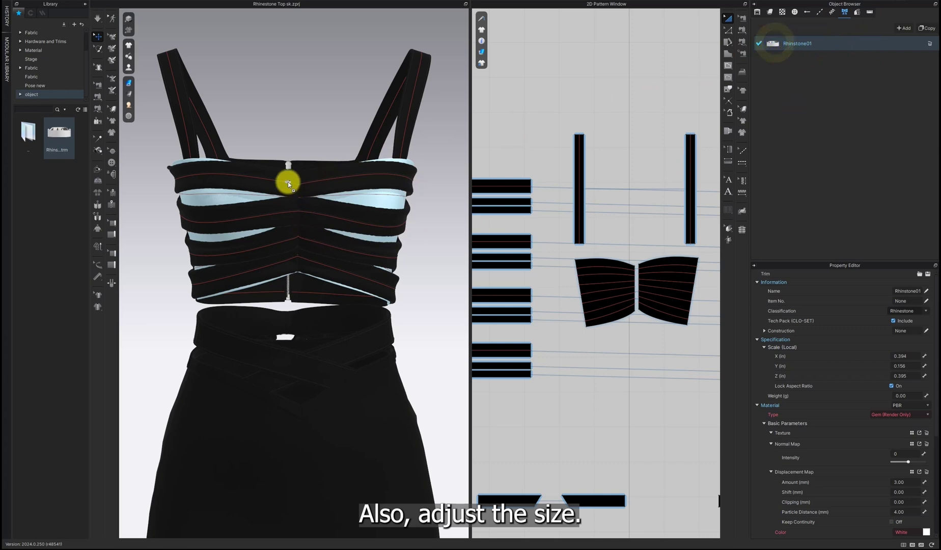
key("2")
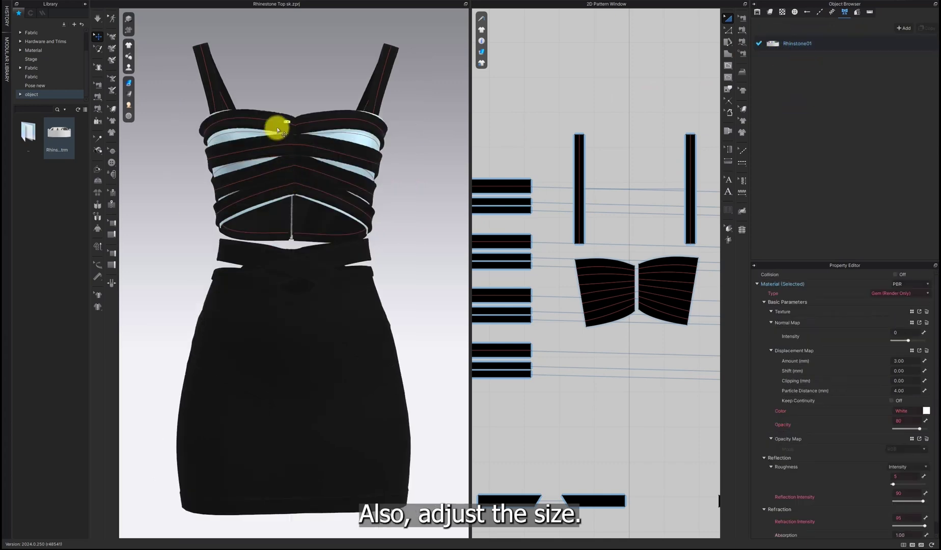
scroll(279, 168, "up", 4)
scroll(293, 155, "up", 5)
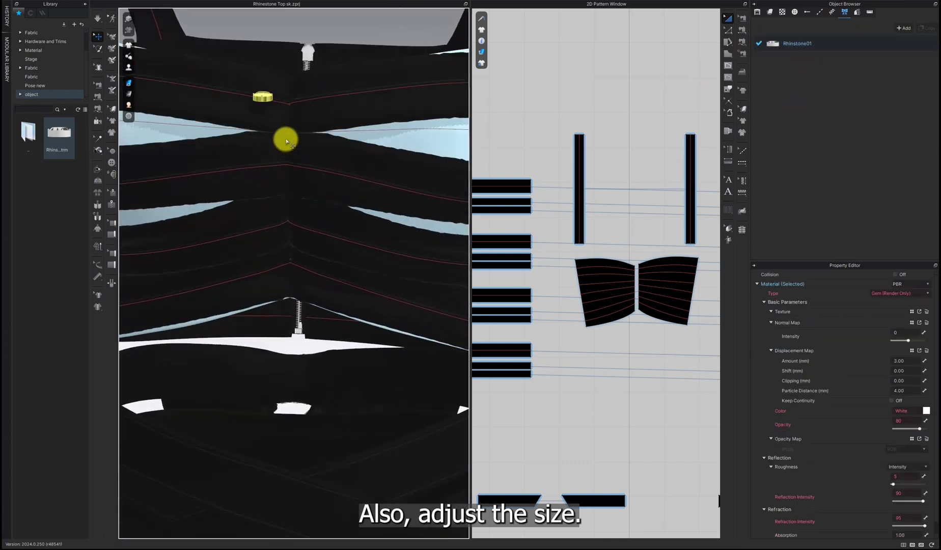
left_click(262, 140)
right_click_drag(269, 141, 309, 130)
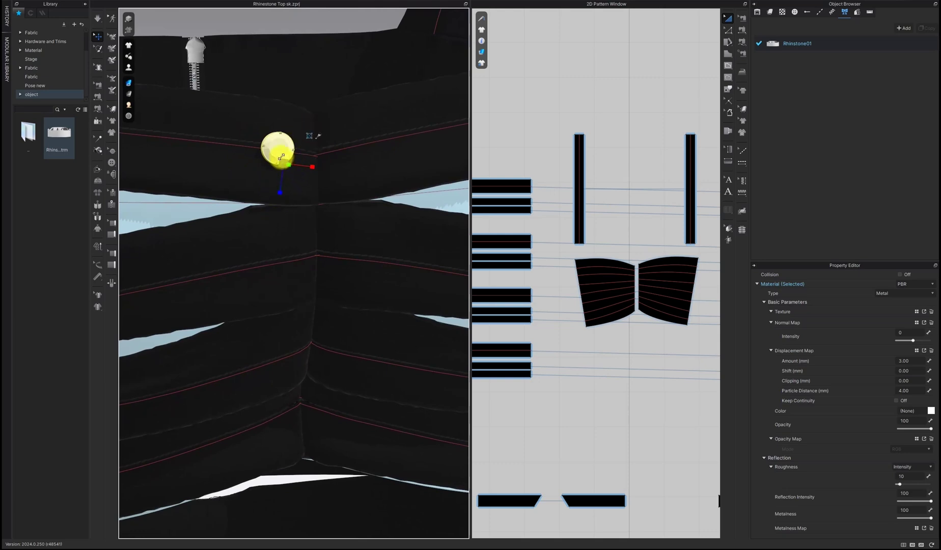
Scale the placed rhinestone down proportionally to about 0.15 in wide
left_click_drag(281, 157, 322, 97)
left_click_drag(284, 162, 295, 137)
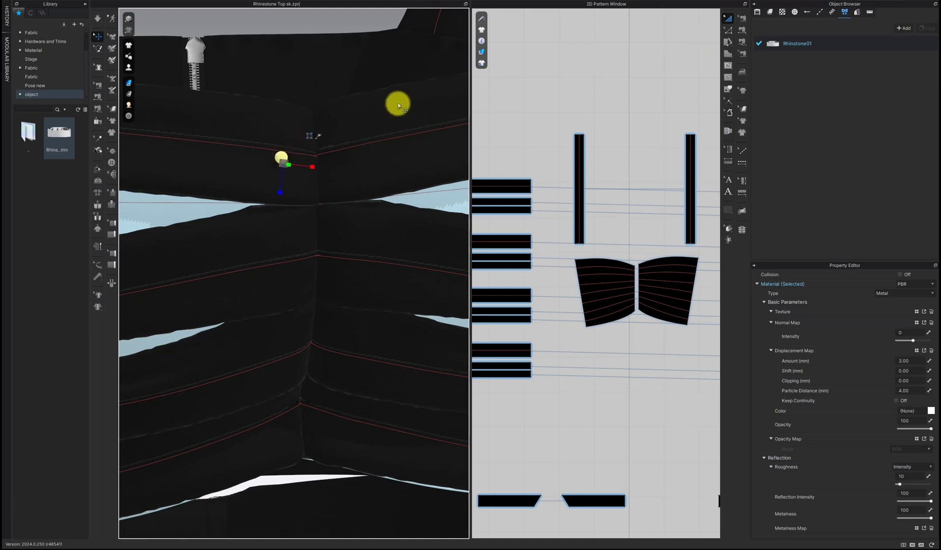
left_click(336, 48)
left_click_drag(284, 157, 287, 148)
scroll(286, 148, "up", 3)
right_click_drag(286, 149, 277, 150)
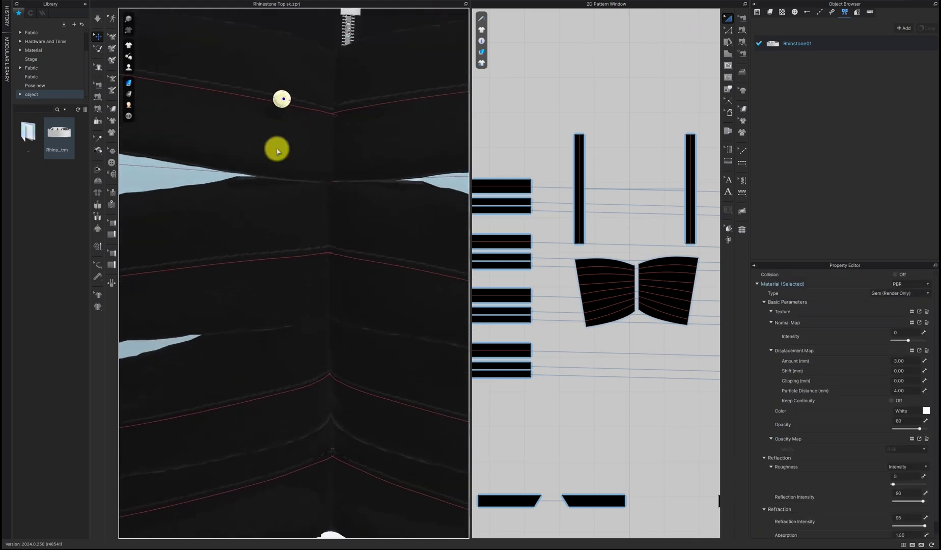
Start an interactive render of the uppermost band's centre front to examine the small rhinestone
left_click(282, 96)
scroll(290, 119, "down", 10)
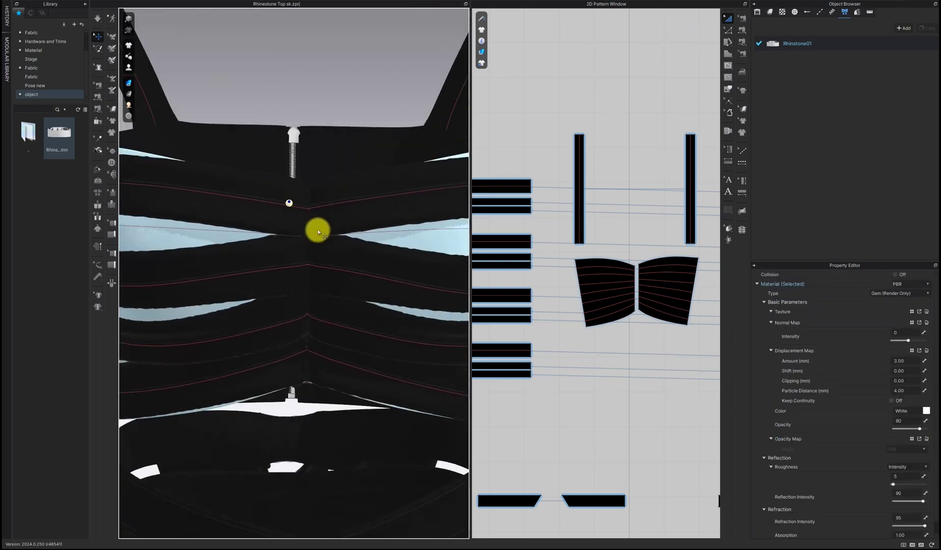
scroll(326, 239, "up", 10)
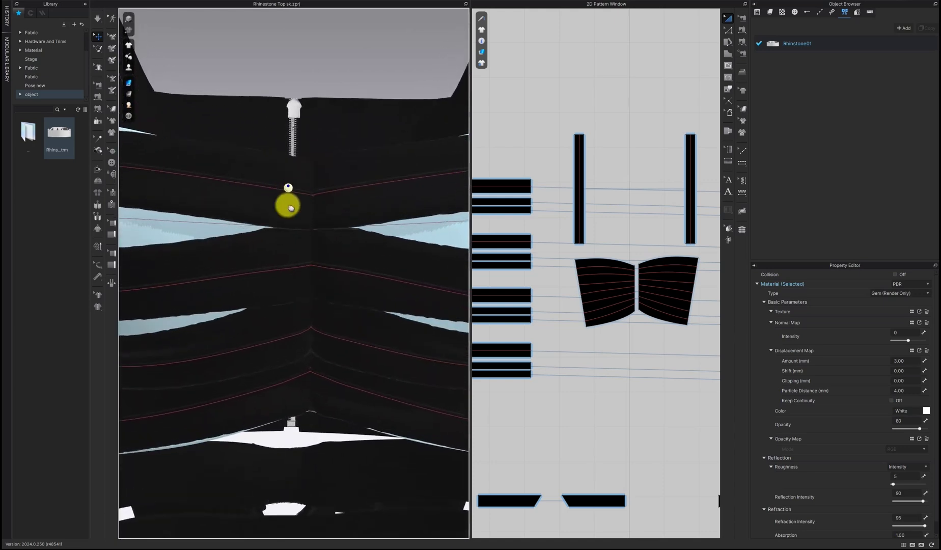
scroll(287, 208, "up", 5)
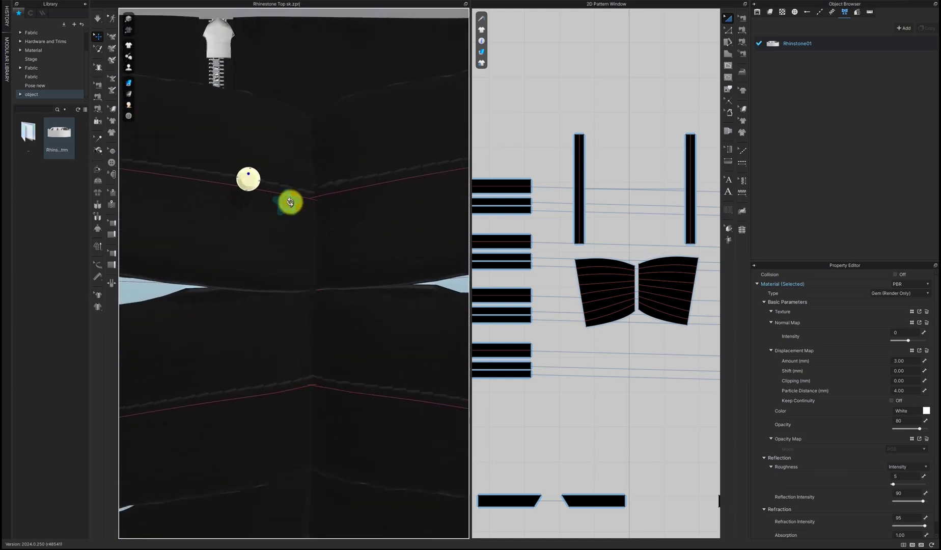
left_click(227, 4)
left_click(604, 163)
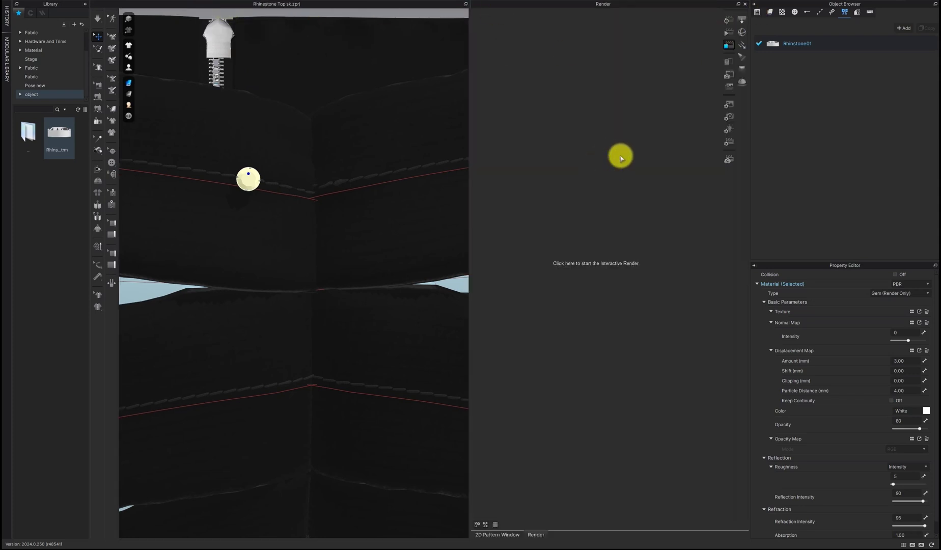
left_click(620, 158)
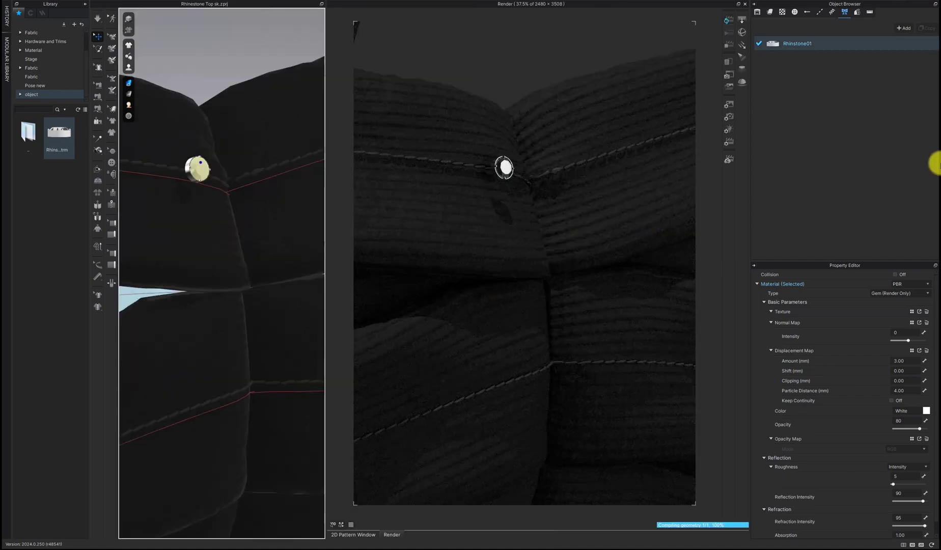
Select the Rhinstone01 trim style and set its material type to Glitter (Render Only)
left_click(823, 48)
left_click(824, 45)
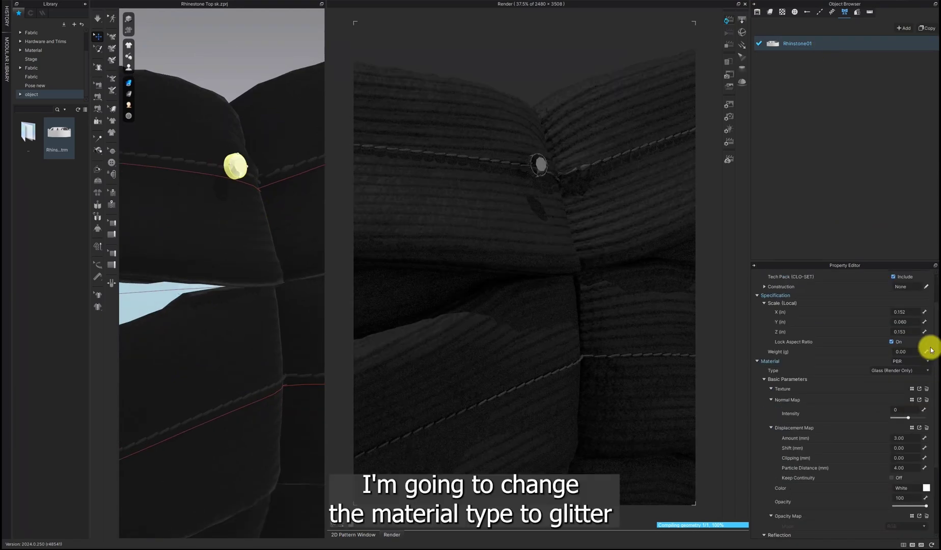
left_click(921, 371)
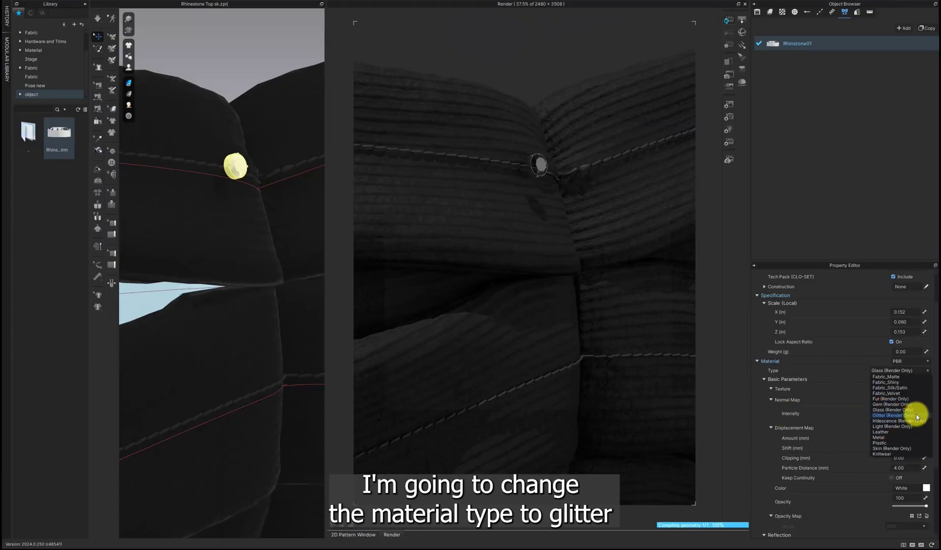
left_click(916, 414)
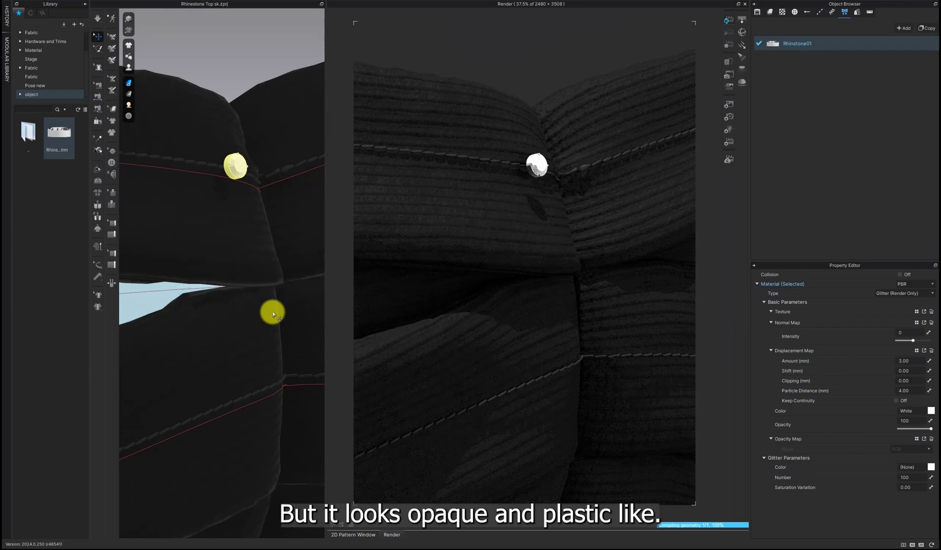
scroll(272, 312, "up", 1)
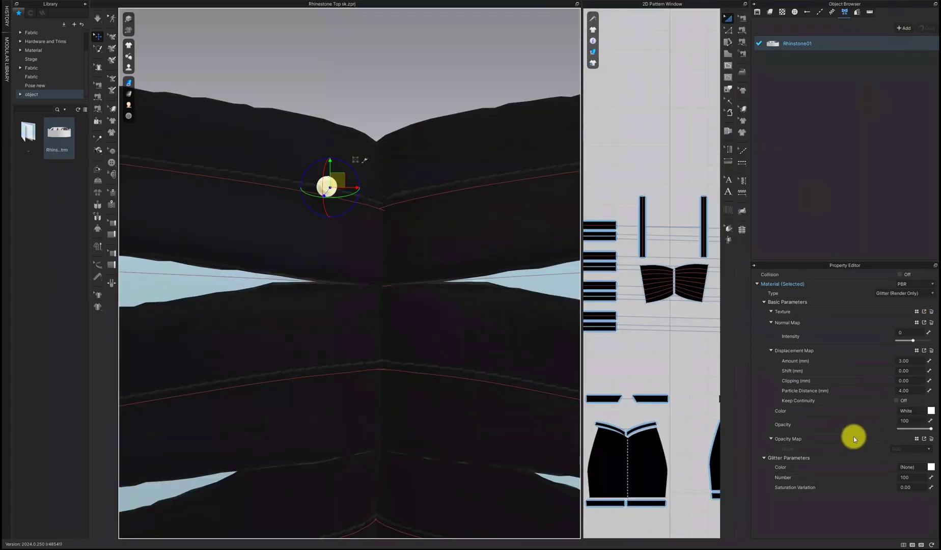
left_click(818, 41)
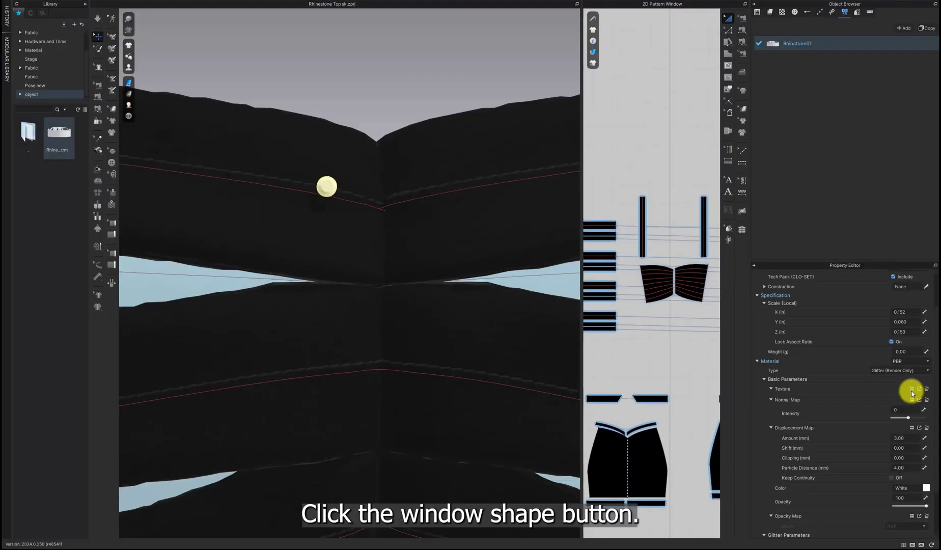
left_click(883, 386)
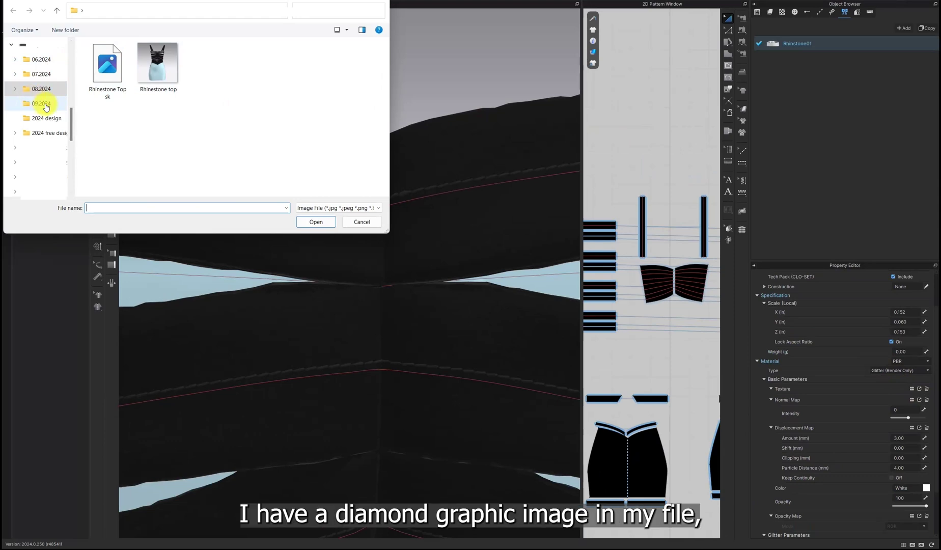
scroll(46, 106, "down", 3)
left_click(42, 134)
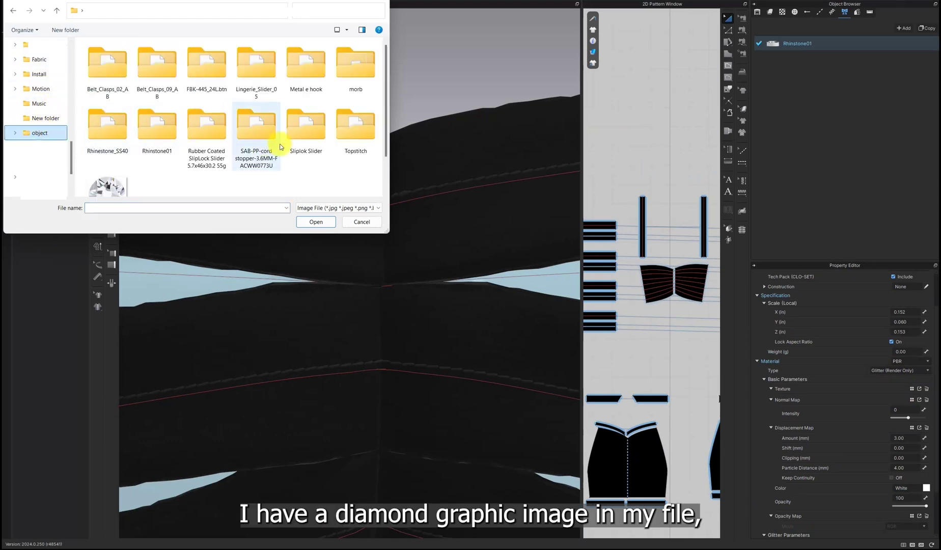
scroll(273, 145, "down", 1)
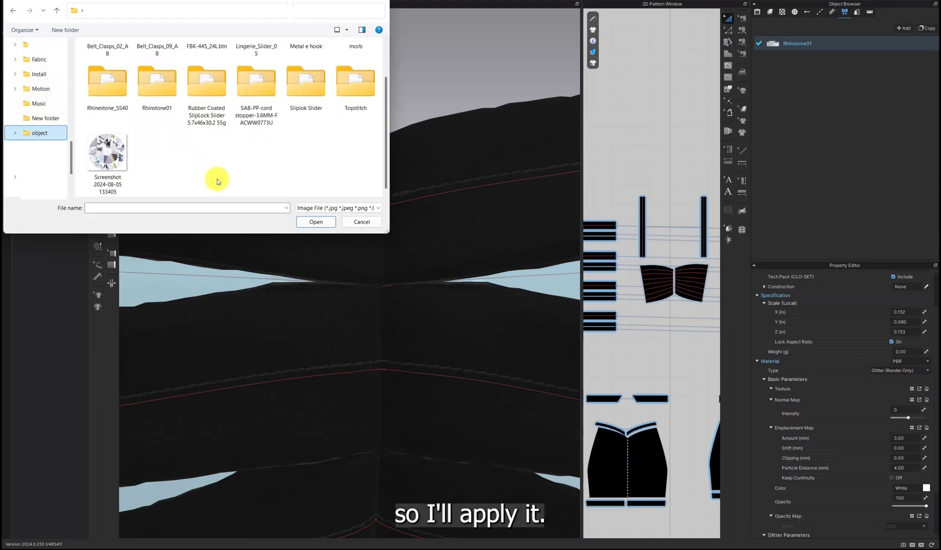
double_click(120, 170)
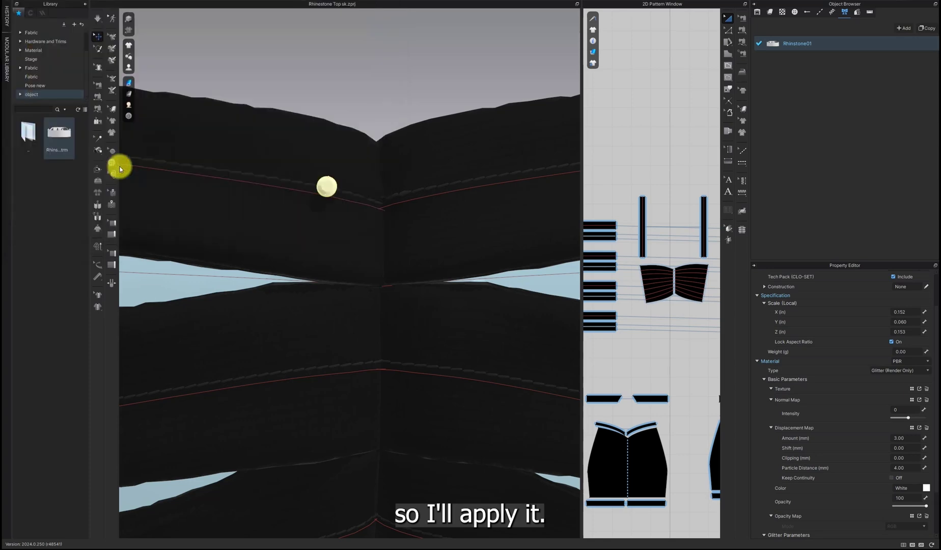
Run a new interactive render of the uppermost band's centre front with the diamond-textured rhinestone
right_click_drag(315, 189, 311, 126)
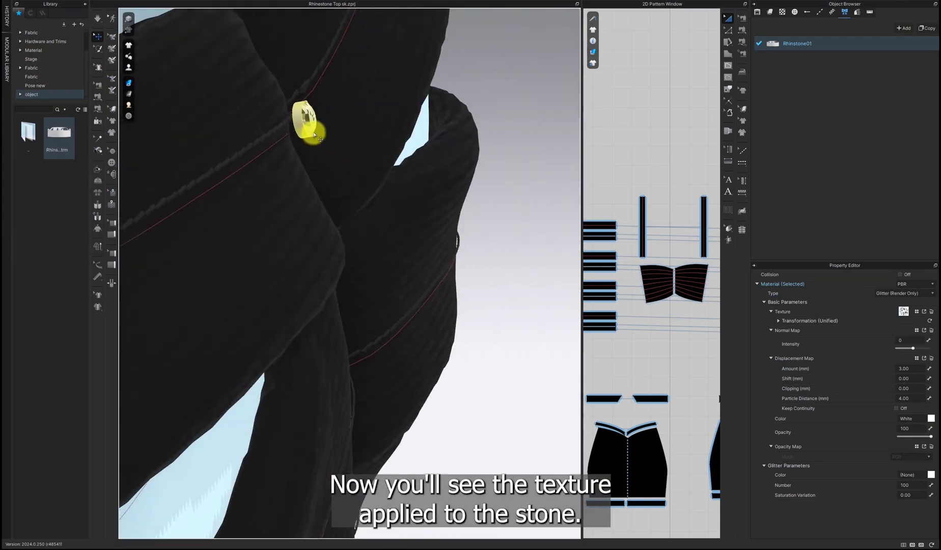
left_click_drag(324, 131, 291, 128)
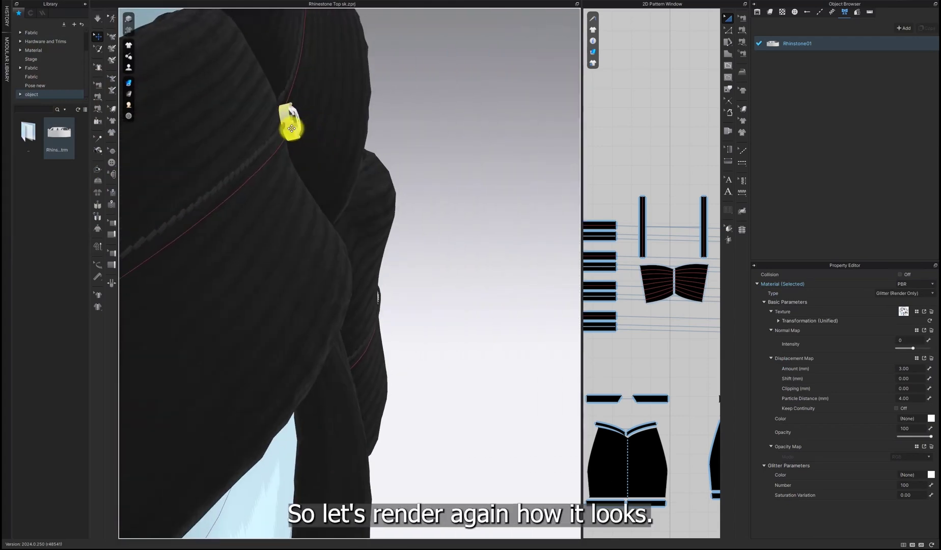
scroll(292, 131, "up", 8)
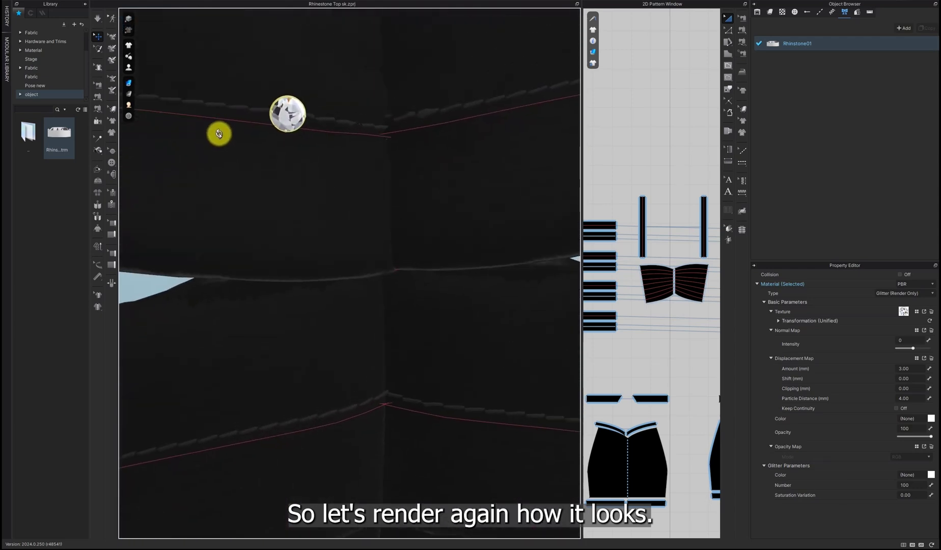
scroll(369, 176, "down", 3)
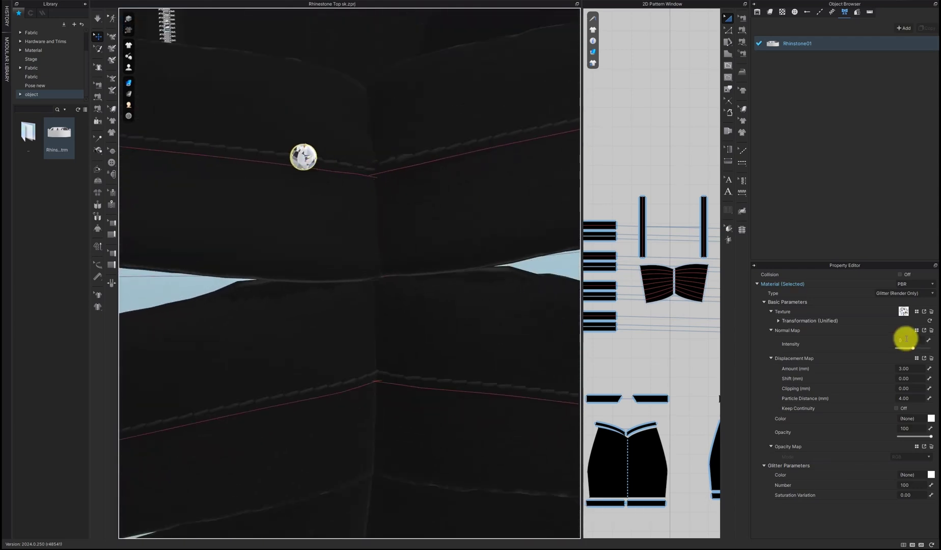
left_click(204, 1)
left_click(214, 7)
left_click_drag(582, 131, 351, 139)
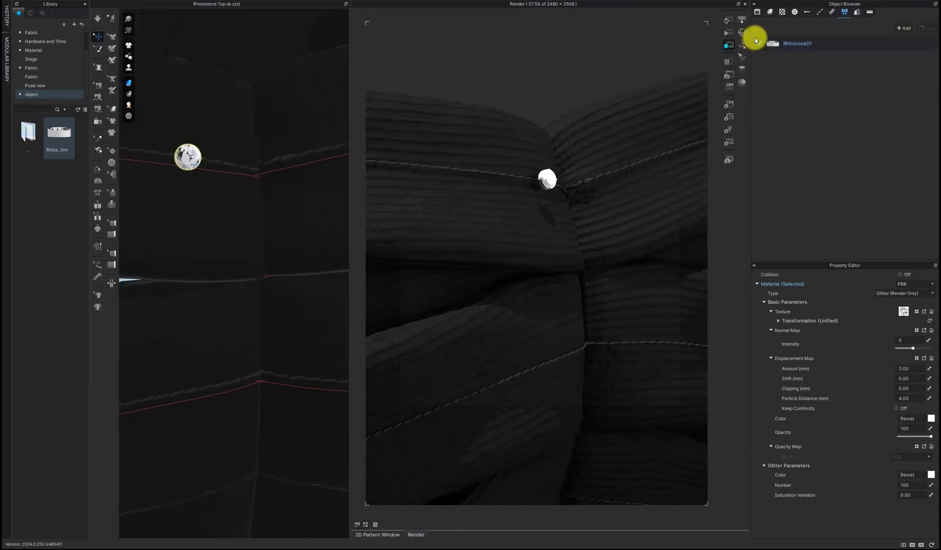
left_click(729, 21)
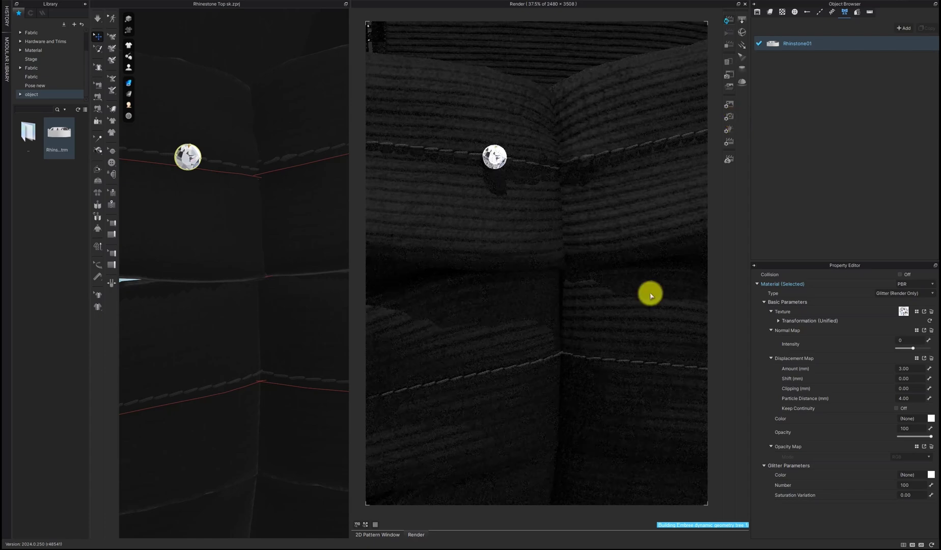
Examine the textured rhinestone in the render from farther away, with the whole band front and its side in view
scroll(282, 252, "down", 5)
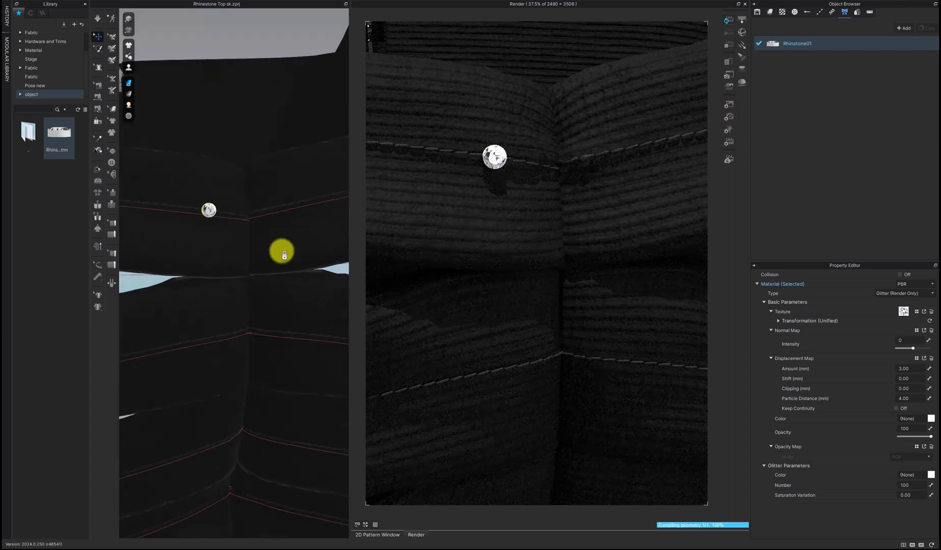
middle_click_drag(279, 197, 260, 114)
scroll(515, 314, "down", 2)
middle_click_drag(515, 314, 504, 237)
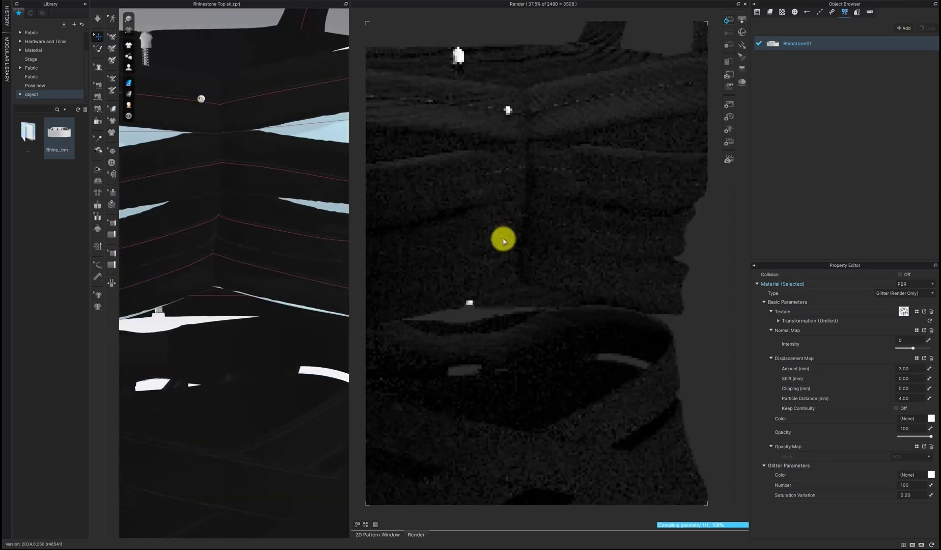
scroll(519, 242, "up", 3)
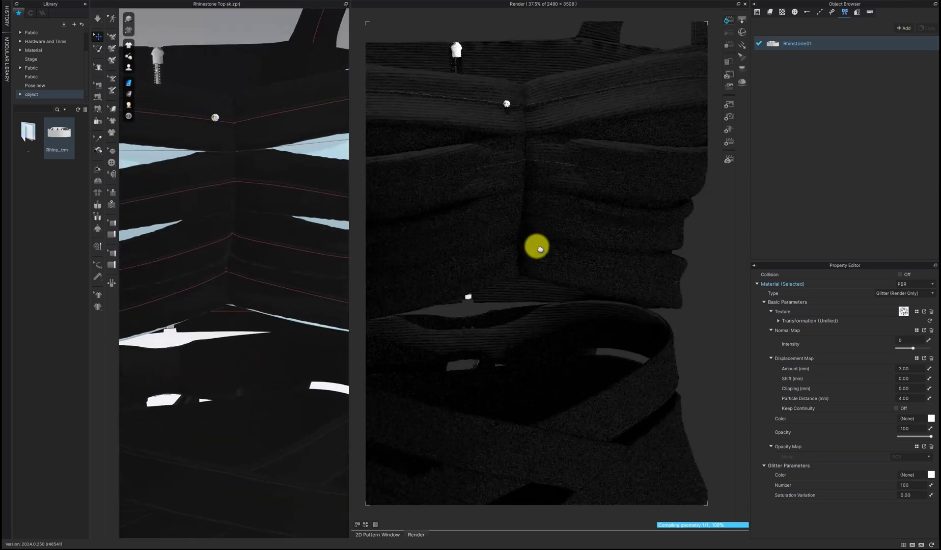
scroll(536, 250, "up", 3)
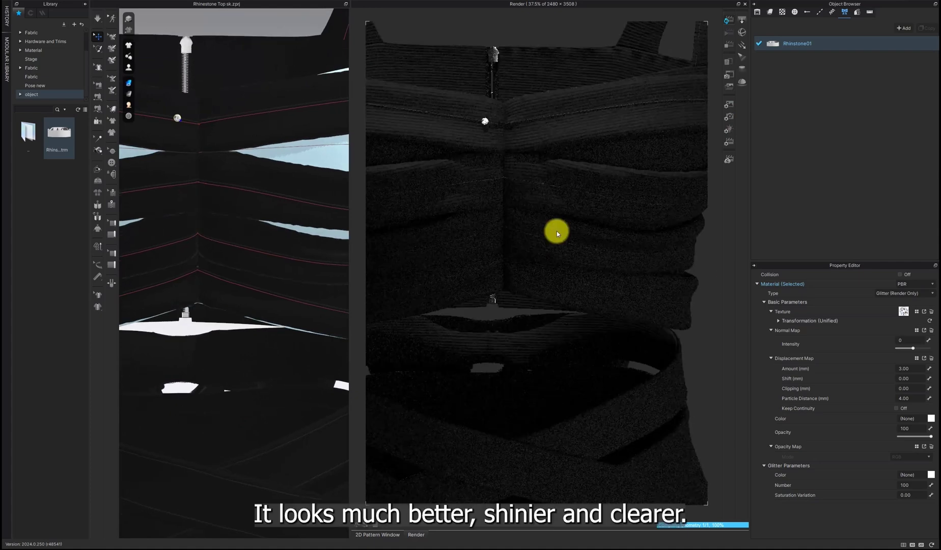
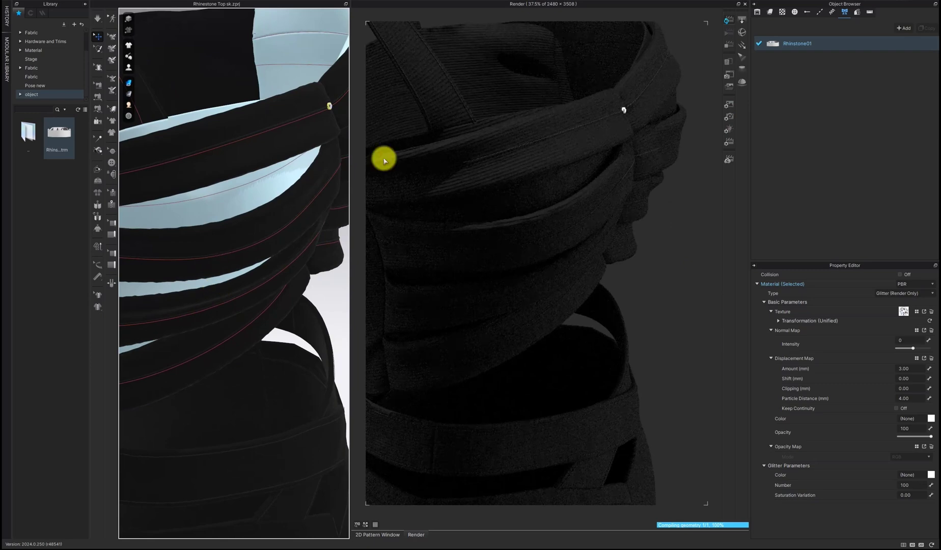
mouse_move(304, 215)
right_mouse_down()
mouse_move(269, 203)
mouse_move(270, 182)
right_mouse_up()
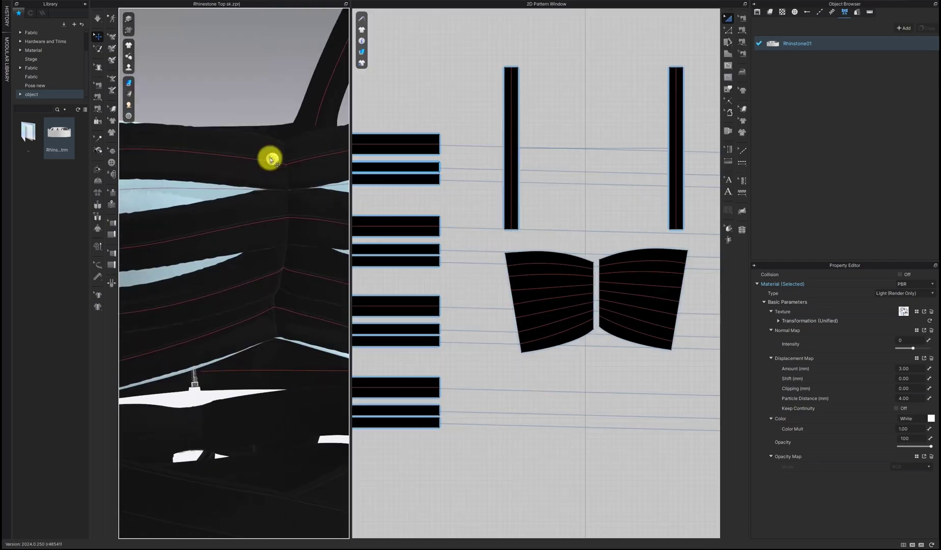
Delete the rhinestone beside the uppermost band's centre front and widen the 3D garment view
left_click(271, 157)
key("Delete")
left_click(928, 43)
left_click_drag(350, 128, 545, 152)
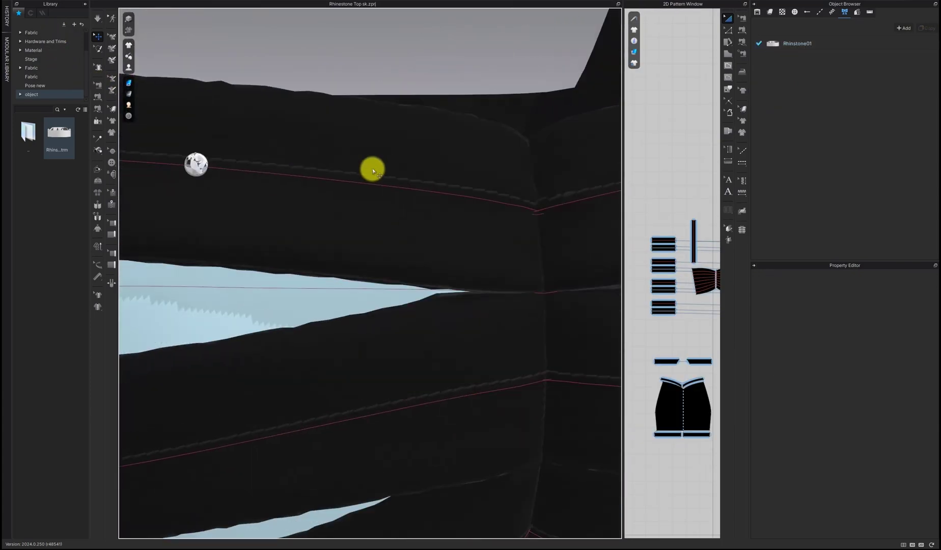
Place evenly spaced rhinestones along the uppermost band's stitch line up to the centre front
left_click(378, 149)
left_click(373, 153)
scroll(406, 168, "up", 3)
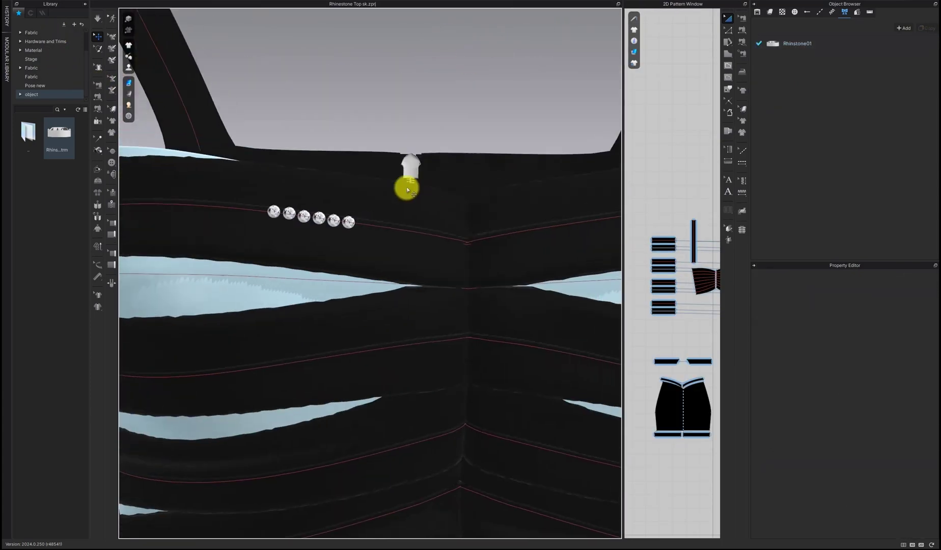
scroll(407, 189, "down", 1)
left_click(361, 211)
left_click(380, 215)
left_click(398, 217)
left_click(418, 220)
left_click(436, 224)
left_click(455, 227)
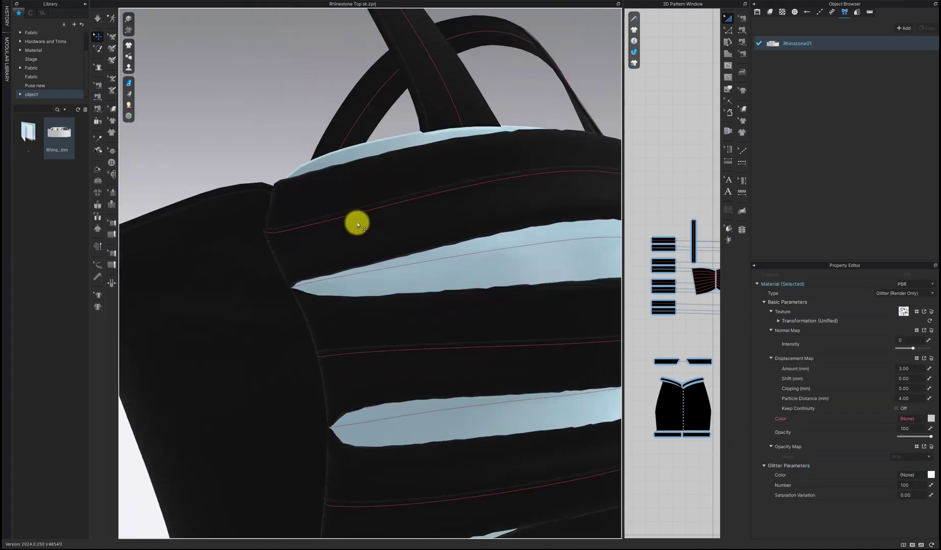
Extend the rhinestone row along the uppermost band's stitch line from its outer end to beneath the shoulder strap
right_click_drag(357, 222, 336, 248)
scroll(319, 281, "up", 2)
left_click(400, 257)
left_click(383, 255)
left_click(364, 254)
left_click(346, 252)
left_click(328, 251)
left_click(309, 253)
left_click(336, 248)
left_click(317, 249)
left_click(298, 250)
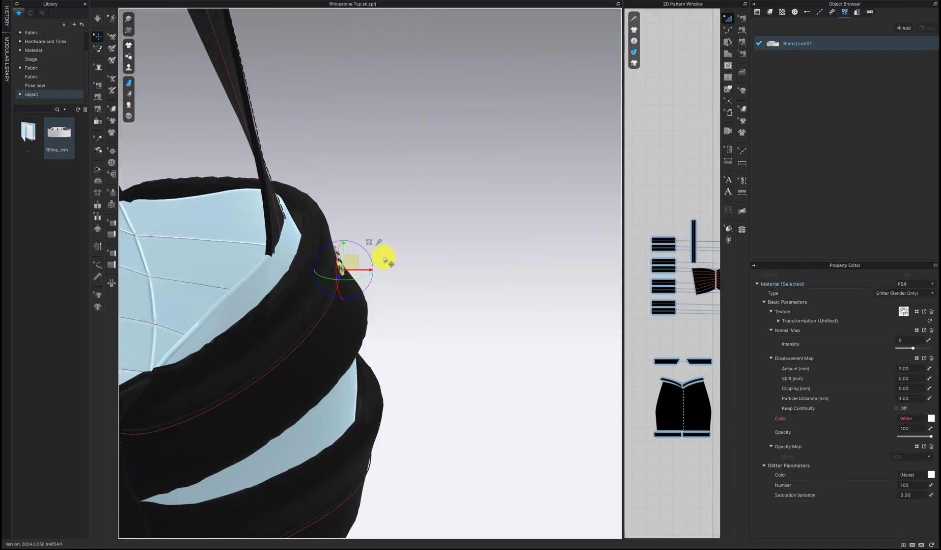
right_click_drag(385, 259, 344, 270)
left_click(325, 271)
left_click(307, 274)
left_click(288, 279)
left_click(269, 281)
left_click(250, 284)
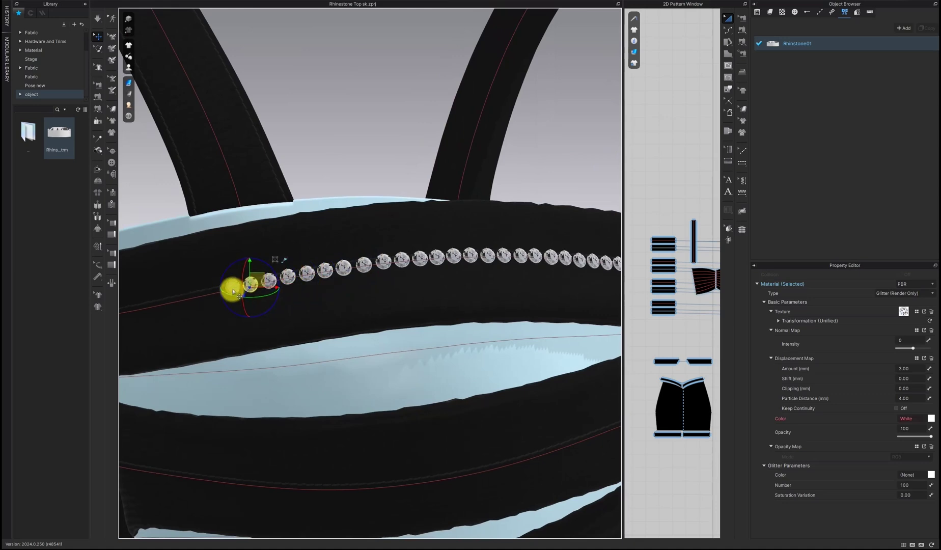
Complete the rhinestone row along the stitch line from beneath the shoulder strap to the band's side seam
right_click_drag(234, 288, 394, 250)
left_click(392, 248)
left_click(373, 252)
left_click(356, 256)
left_click(336, 260)
left_click(265, 280)
left_click(247, 283)
right_click_drag(231, 287, 372, 262)
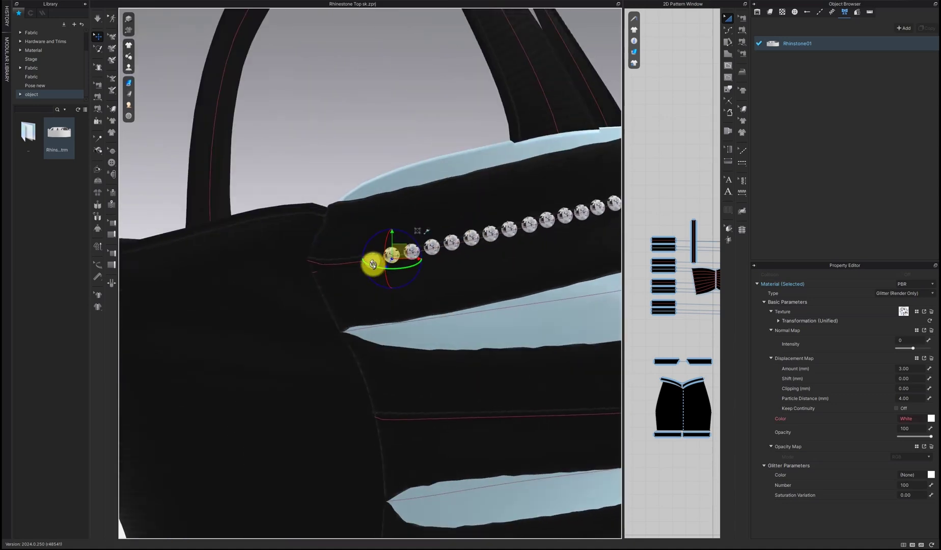
left_click(372, 263)
left_click(354, 264)
left_click(336, 266)
left_click(319, 267)
Examine the rhinestone row in an enlarged interactive render from the front and the side of the top
scroll(319, 267, "down", 5)
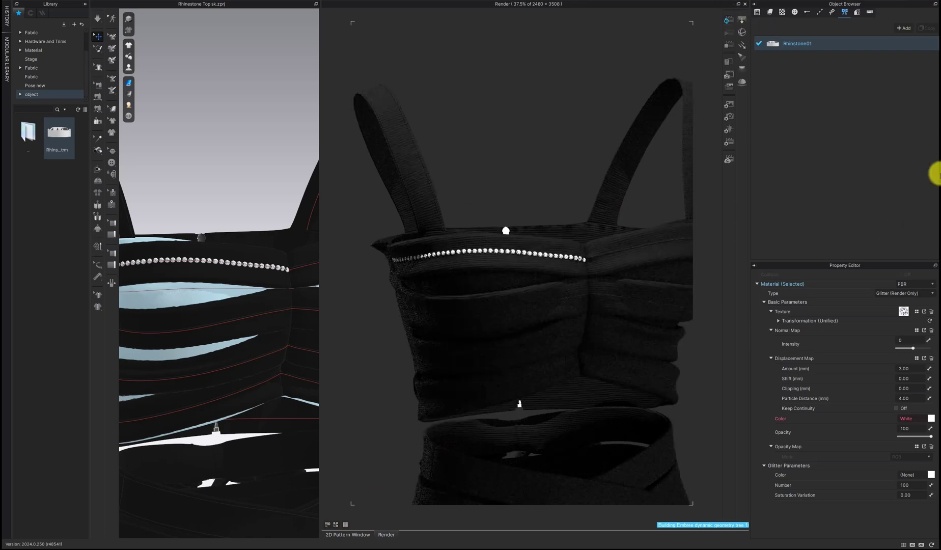
right_click_drag(183, 155, 209, 152)
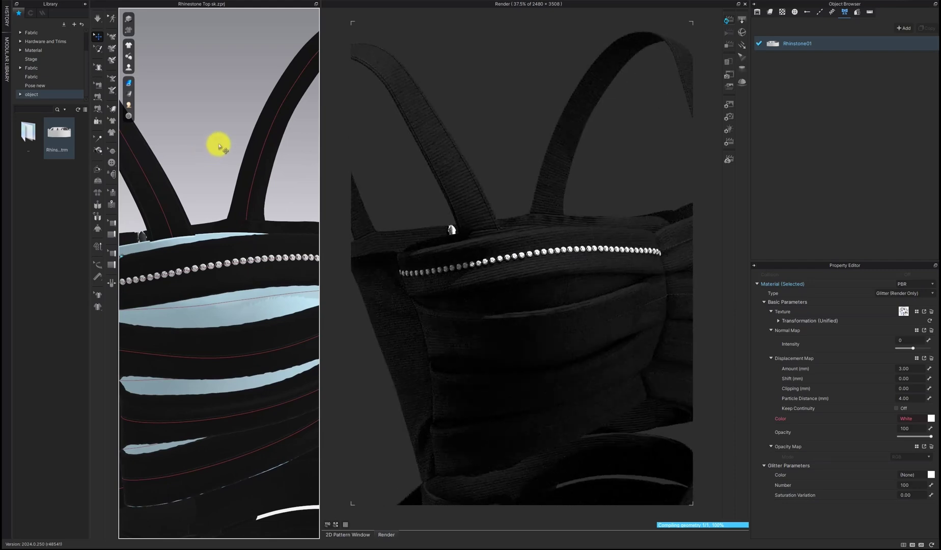
mouse_move(219, 146)
right_mouse_down()
mouse_move(181, 142)
mouse_move(210, 154)
right_mouse_up()
left_click_drag(210, 154, 150, 155)
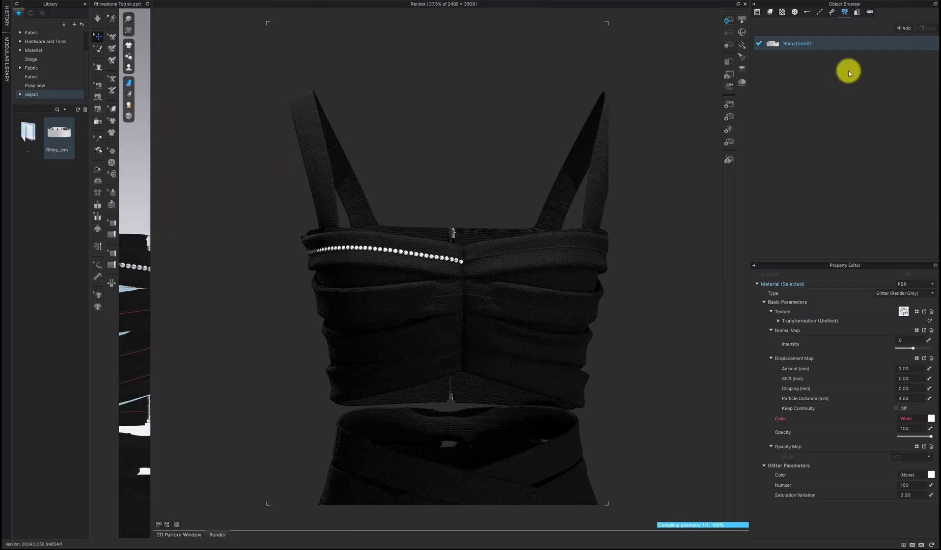
right_click_drag(583, 105, 473, 146)
scroll(473, 146, "up", 4)
middle_click_drag(474, 144, 452, 127)
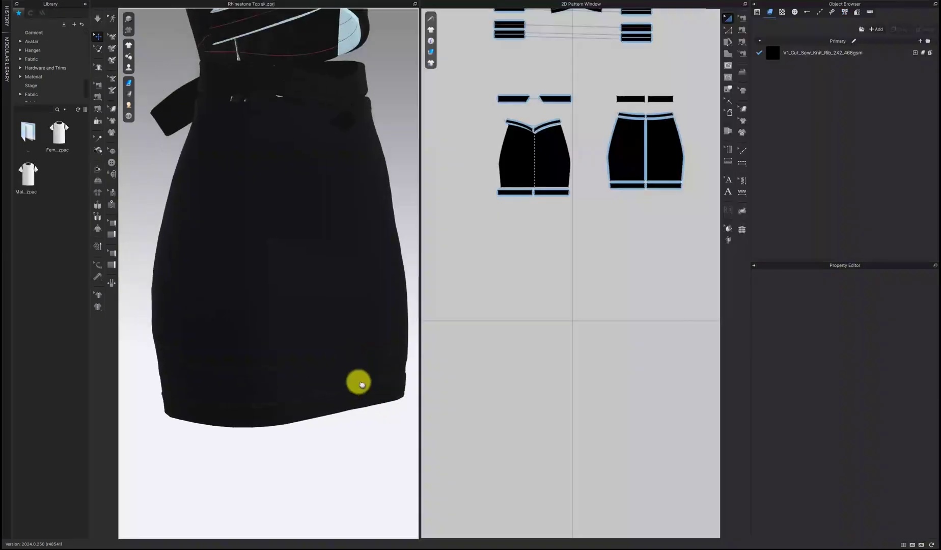
Draw a narrow vertical rectangle pattern as a tassel strip just below one of the skirt's front hem bands
right_click_drag(357, 382, 303, 399)
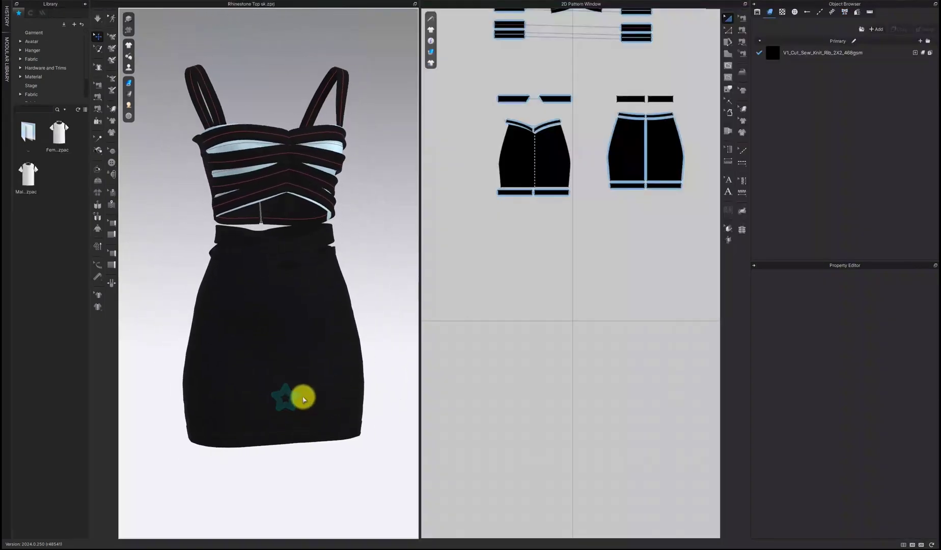
middle_click_drag(308, 398, 260, 253)
scroll(292, 204, "up", 2)
scroll(280, 282, "up", 3)
left_click(727, 53)
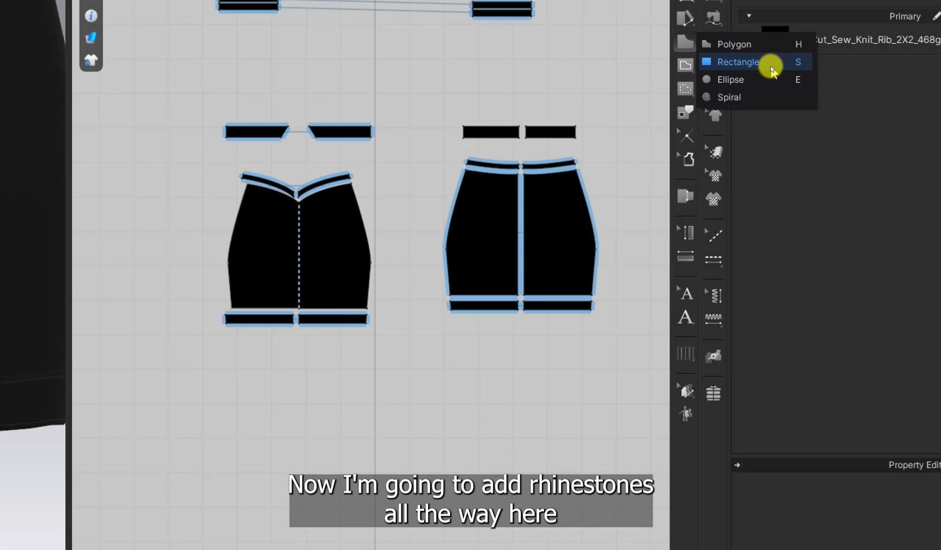
left_click(770, 65)
scroll(254, 326, "up", 5)
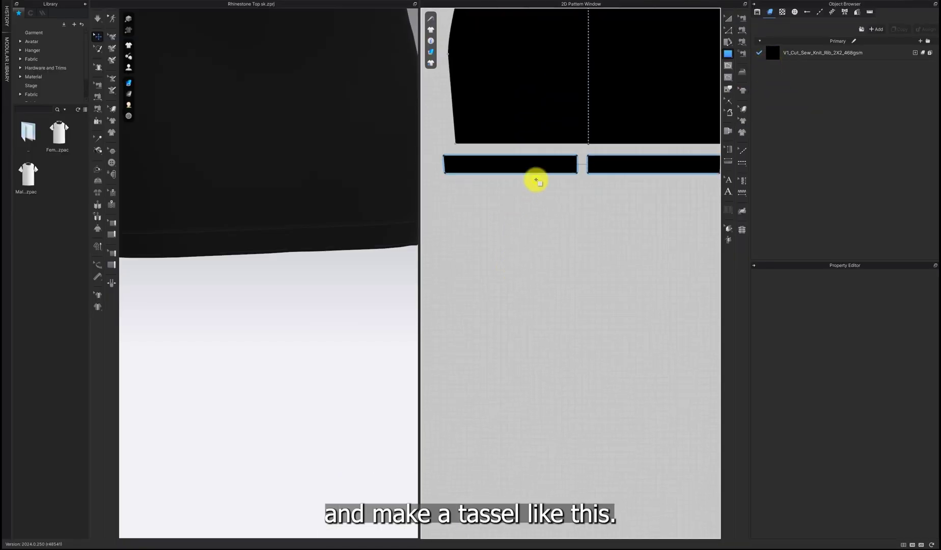
left_click_drag(536, 180, 538, 239)
left_click(727, 19)
left_click(641, 241)
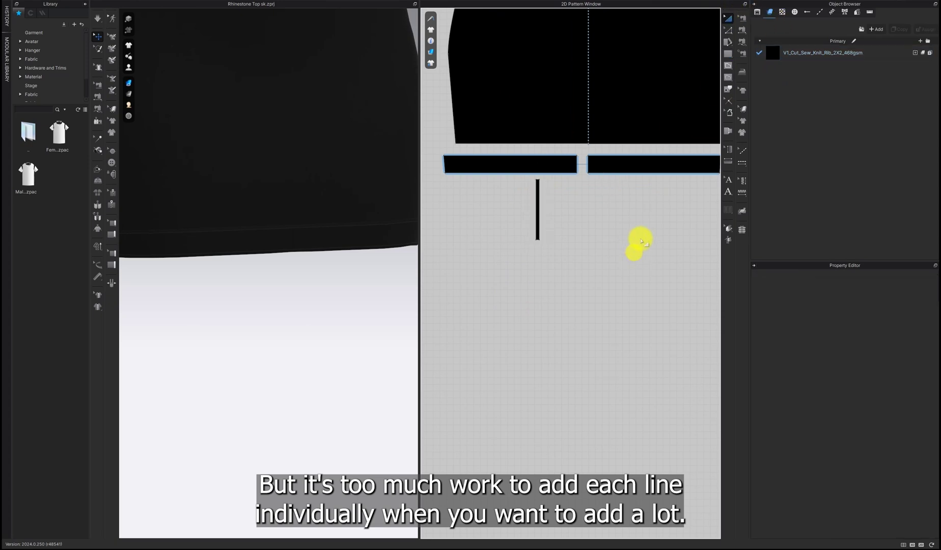
Show the avatar's arrangement points, arrange the tassel strip at the front of the thigh, and lower it beneath the skirt hem
mouse_move(128, 64)
left_click(175, 83)
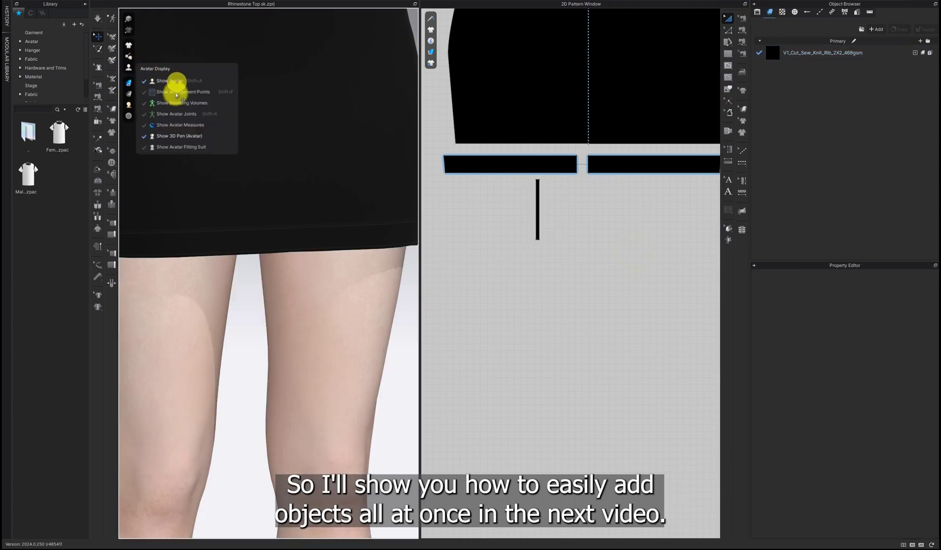
left_click(537, 207)
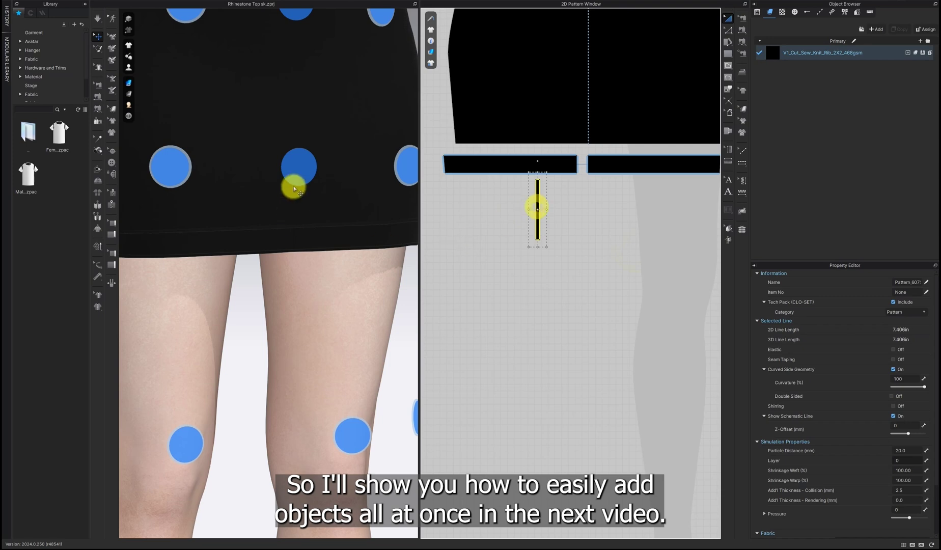
left_click(298, 166)
left_click_drag(298, 149, 296, 241)
right_click_drag(295, 241, 337, 294)
Shorten the tassel strip from its lower end and hide the avatar
scroll(357, 283, "up", 2)
left_click_drag(537, 247, 537, 233)
mouse_move(129, 67)
left_click(157, 81)
scroll(264, 273, "down", 5)
middle_click_drag(264, 273, 287, 230)
Free-sew the tassel strip's upper edge to the lower edge of the hem band directly above it
left_click(744, 46)
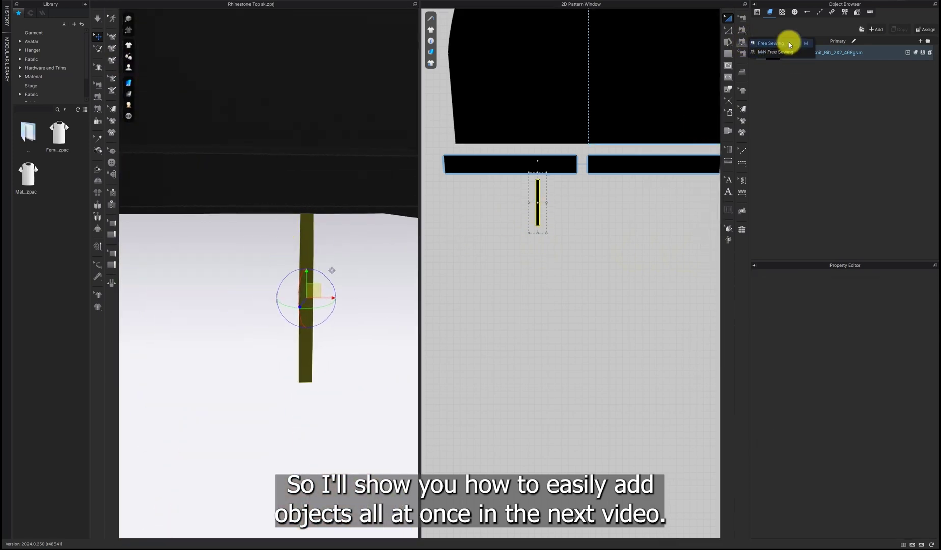
left_click(788, 41)
scroll(566, 222, "up", 4)
left_click(553, 187)
left_click(560, 187)
scroll(662, 185, "up", 1)
left_click(663, 198)
left_click(673, 197)
left_click(728, 19)
Simulate the garment so the sewn tassel strip hangs from the skirt hem
middle_click_drag(672, 198, 577, 201)
scroll(246, 260, "down", 2)
left_click(246, 257)
right_click_drag(246, 257, 208, 258)
left_click(98, 19)
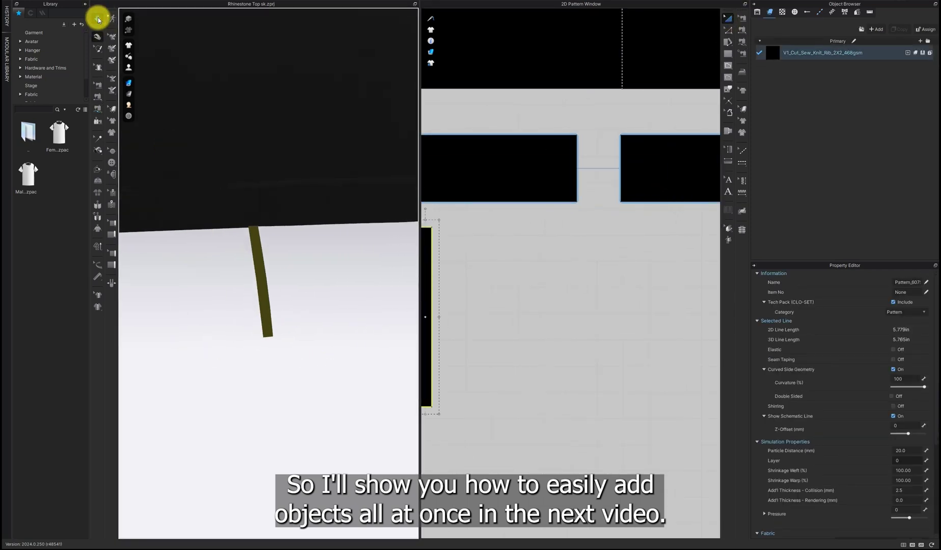
Add the rounded snap button from the Hardware and Trims library and place it near the tassel strip's upper end
left_click(51, 96)
left_click(844, 12)
double_click(59, 134)
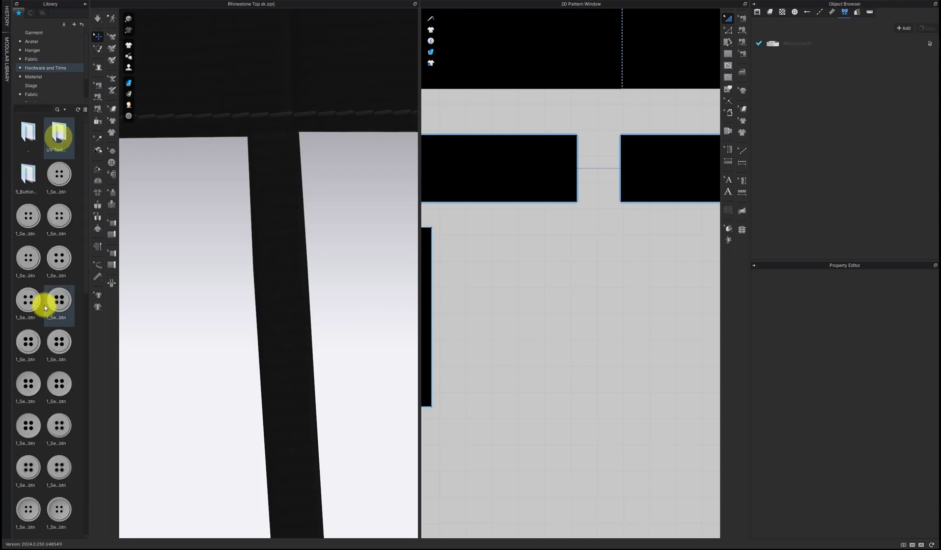
scroll(44, 305, "down", 10)
double_click(66, 352)
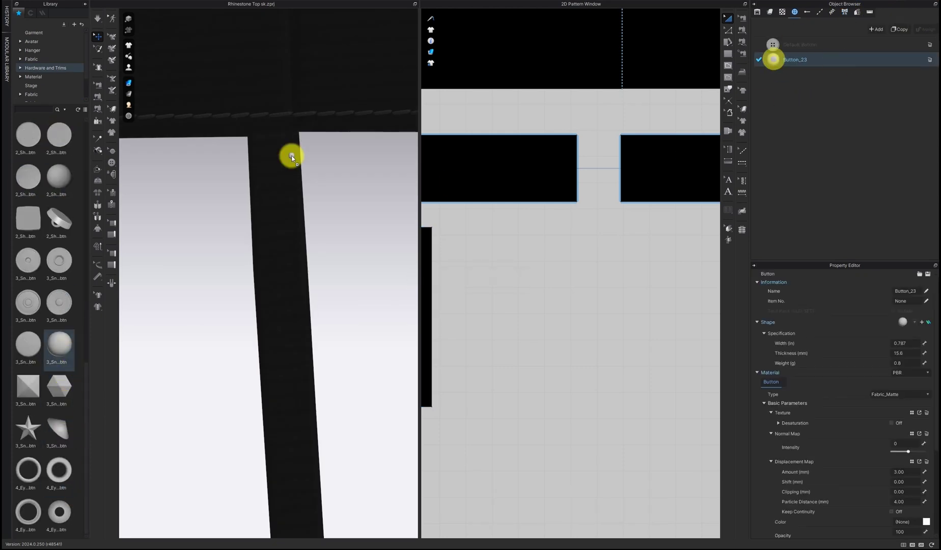
left_click(275, 149)
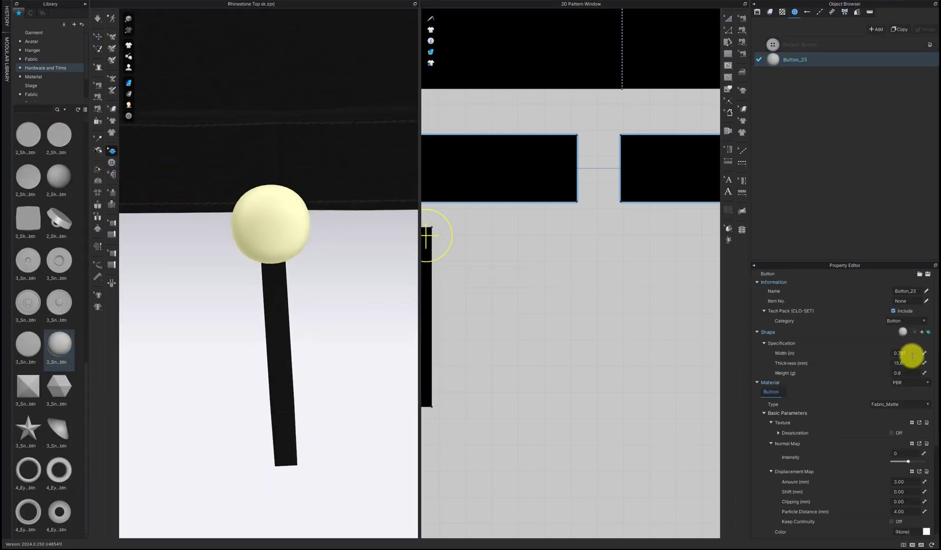
Resize the button style to 0.150 in wide and 1.0 mm thick, with a weight of 0.1 g
right_click_drag(332, 285, 305, 255)
left_click(909, 362)
type("0.3")
key("Return")
right_click_drag(244, 249, 275, 224)
scroll(313, 197, "down", 3)
right_click_drag(313, 197, 296, 214)
left_click(908, 373)
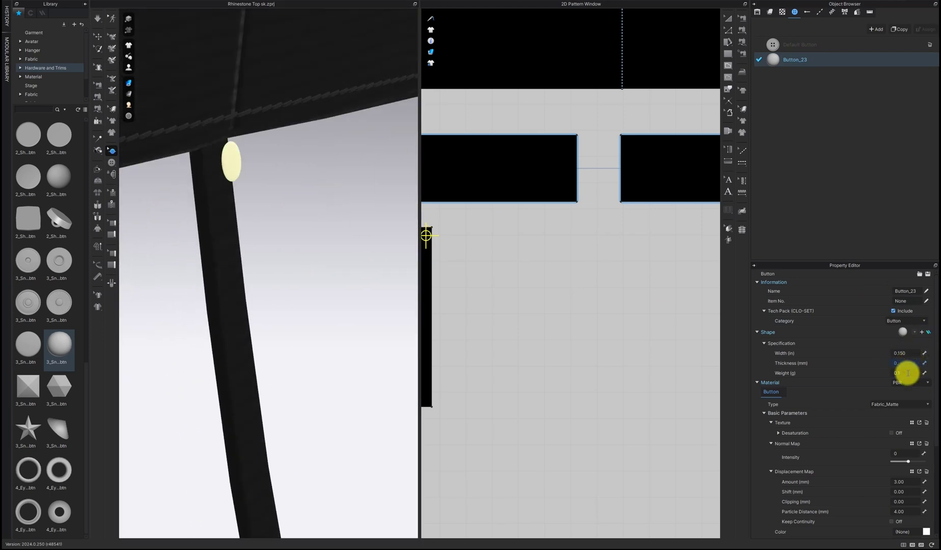
double_click(907, 363)
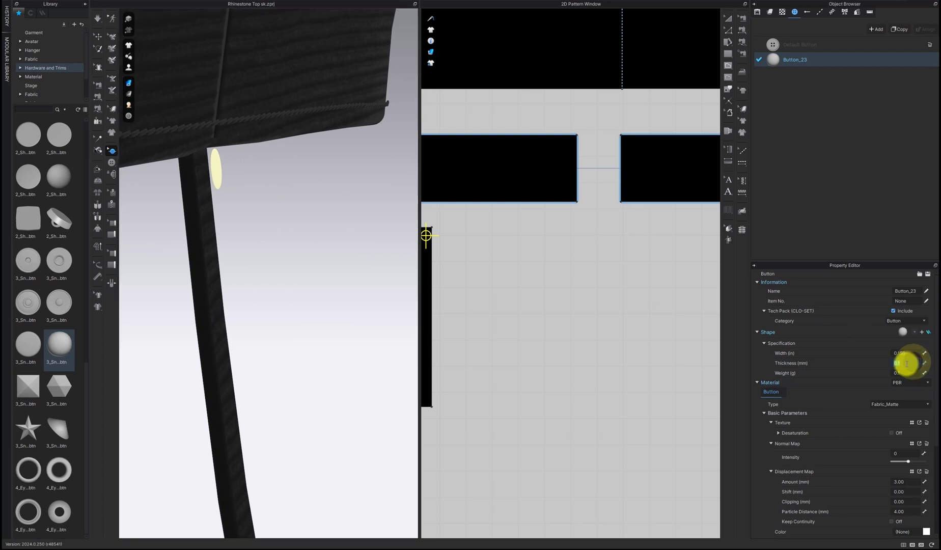
Set the placed button's thread length to -0.05 in so it sits closer to the tassel strip
left_click(98, 36)
left_click(217, 168)
left_click(913, 291)
type("-0.05")
key("Return")
Set the button style's material type to Glitter (Render Only) and give it a rhinestone texture
right_click_drag(285, 138, 240, 154)
scroll(254, 147, "down", 3)
left_click(794, 11)
left_click(900, 316)
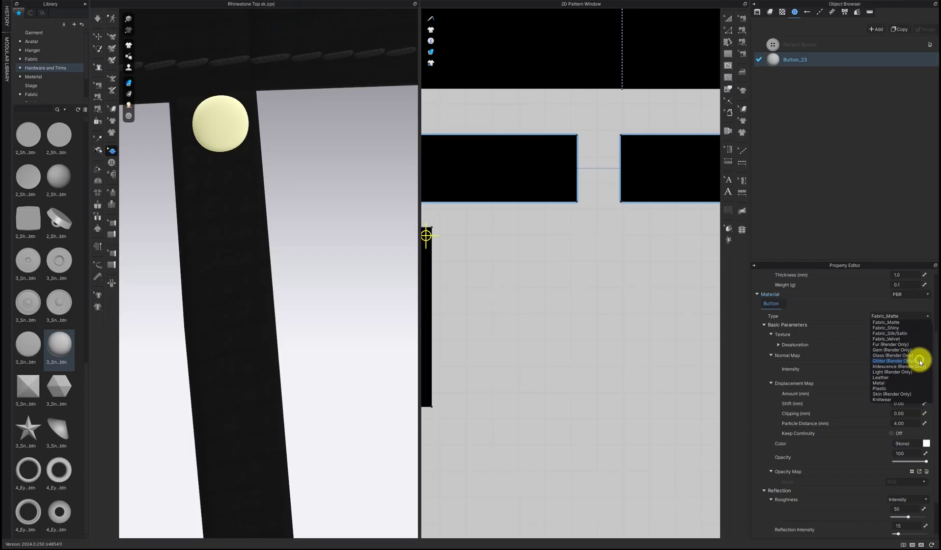
left_click(918, 359)
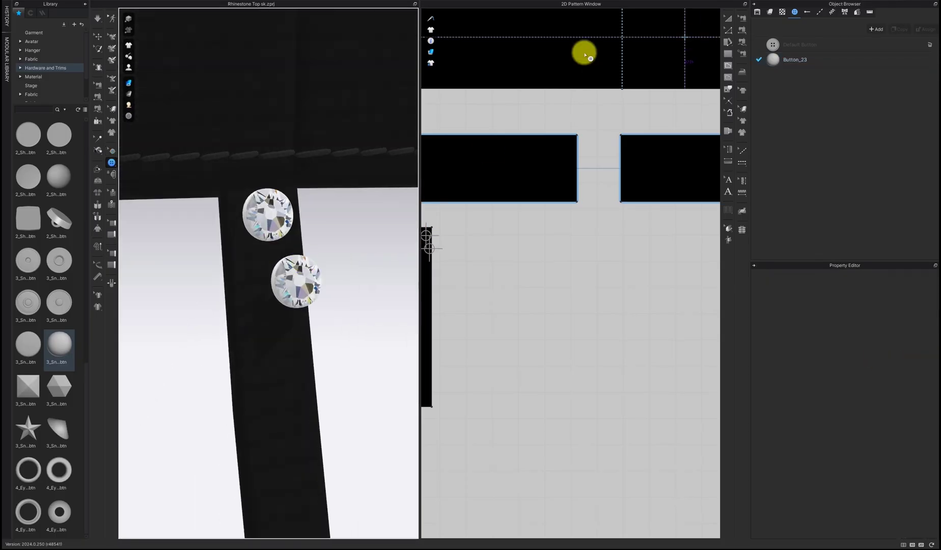
Run an interactive render of the skirt hem to examine the rhinestone button on the strip
key("F6")
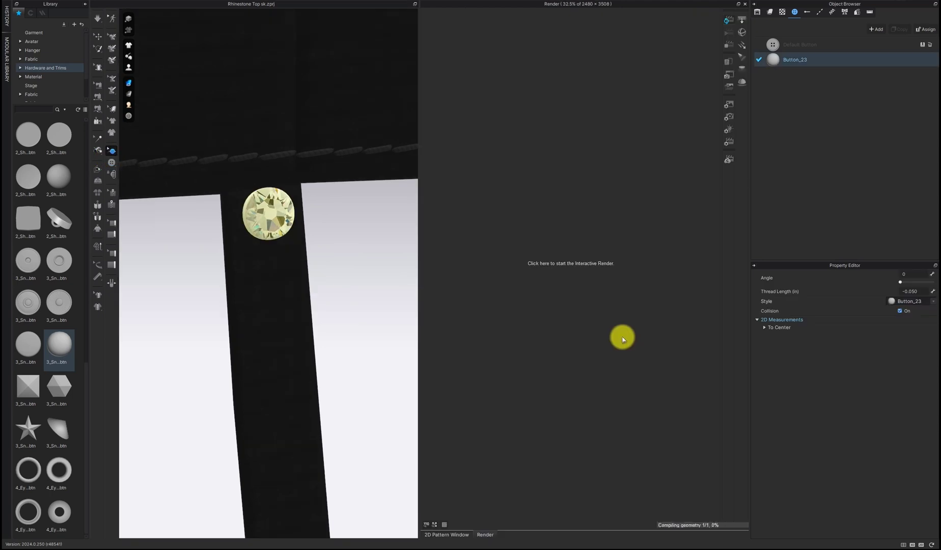
scroll(283, 285, "down", 4)
scroll(283, 283, "down", 5)
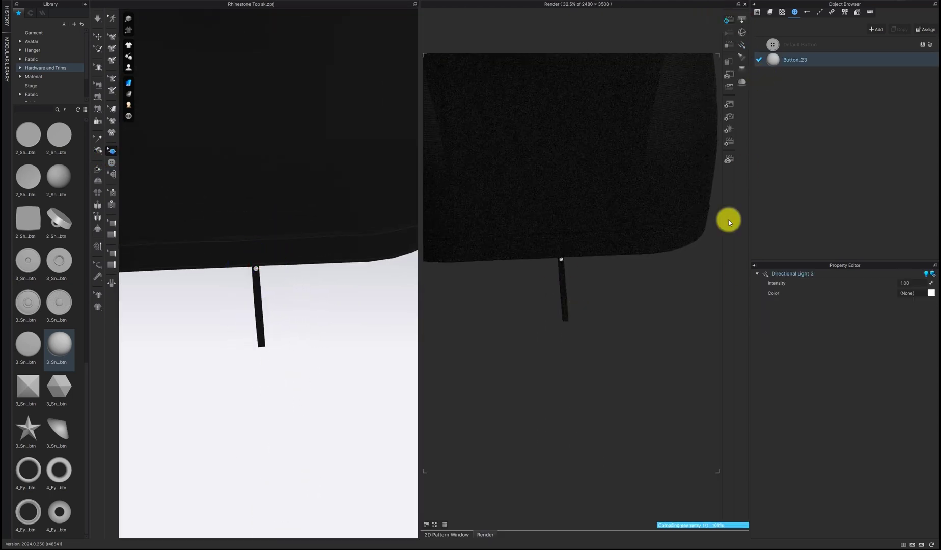
scroll(641, 292, "up", 5)
Change the rhinestone button's material type to Light (Render Only)
left_click(909, 347)
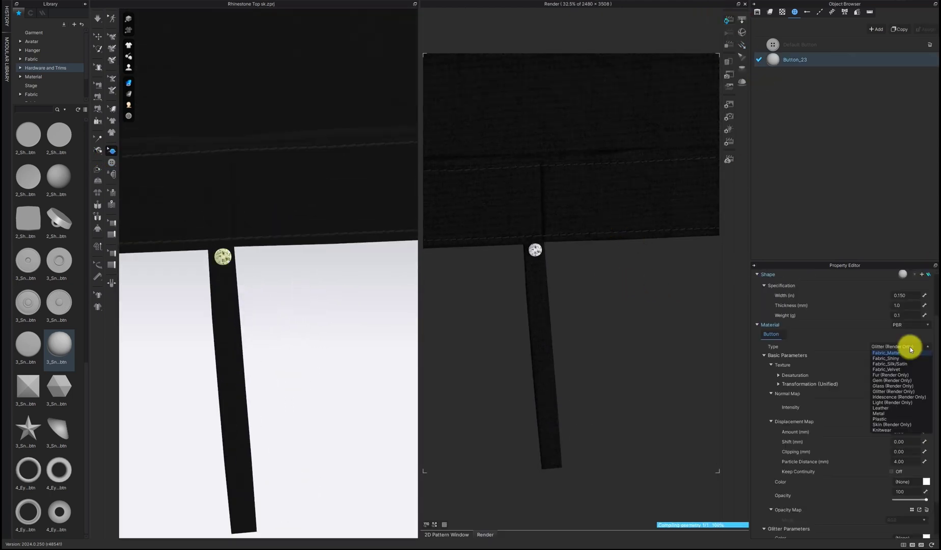
left_click(899, 400)
scroll(586, 334, "down", 5)
scroll(576, 340, "up", 2)
scroll(576, 340, "up", 3)
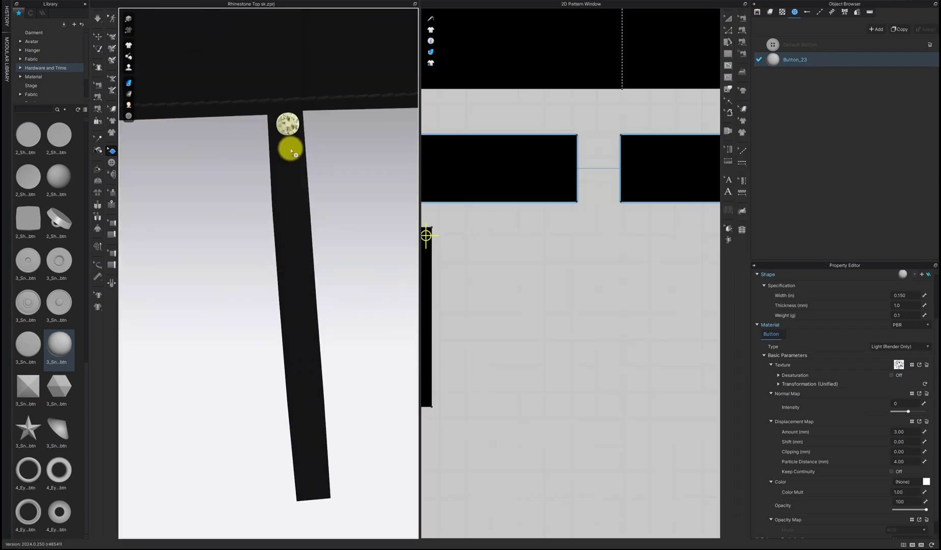
Place more rhinestone buttons in a single evenly spaced column down the full length of the tassel strip
left_click(283, 178)
left_click(286, 200)
left_click(287, 222)
left_click(287, 221)
left_click(289, 244)
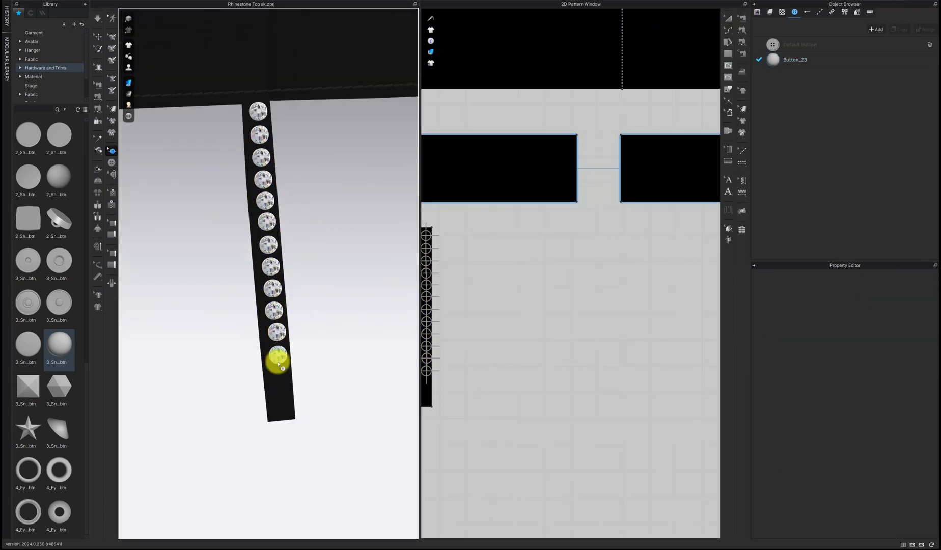
left_click(280, 378)
left_click(283, 402)
Nudge the lower rhinestone buttons to even out their spacing and alignment along the strip
left_click(282, 379)
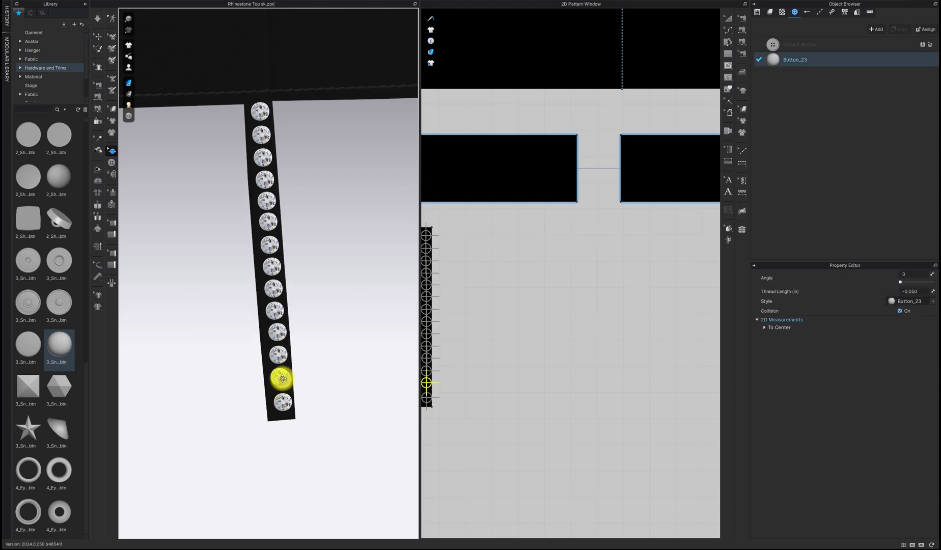
left_click_drag(279, 332, 277, 334)
scroll(279, 333, "up", 1)
left_click(279, 367)
Render the full garment in an enlarged render view and examine the rhinestone tassel from several angles and distances
scroll(304, 273, "down", 8)
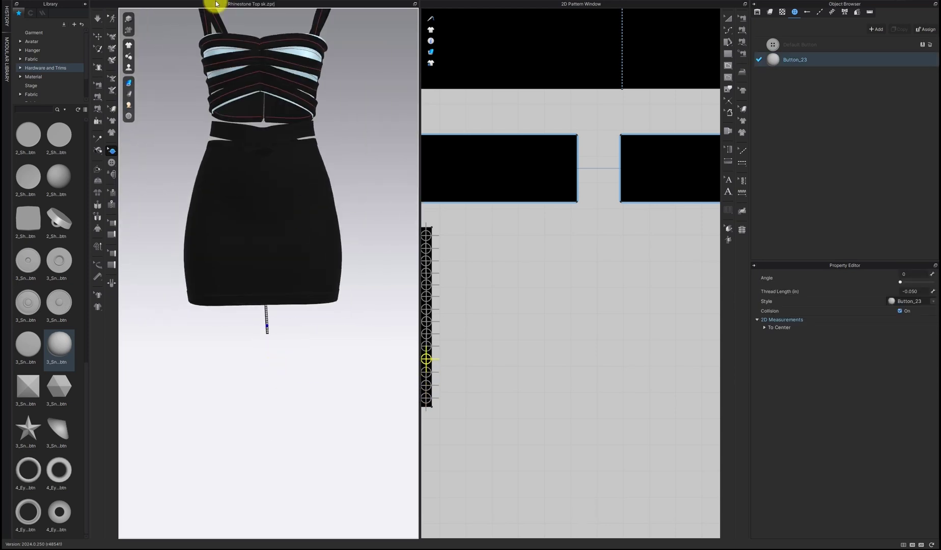
left_click(217, 4)
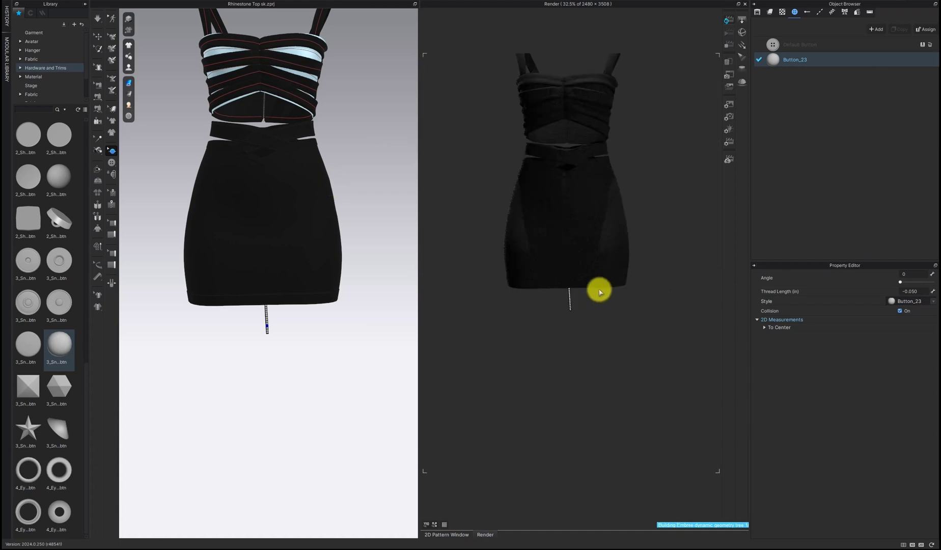
scroll(595, 300, "up", 5)
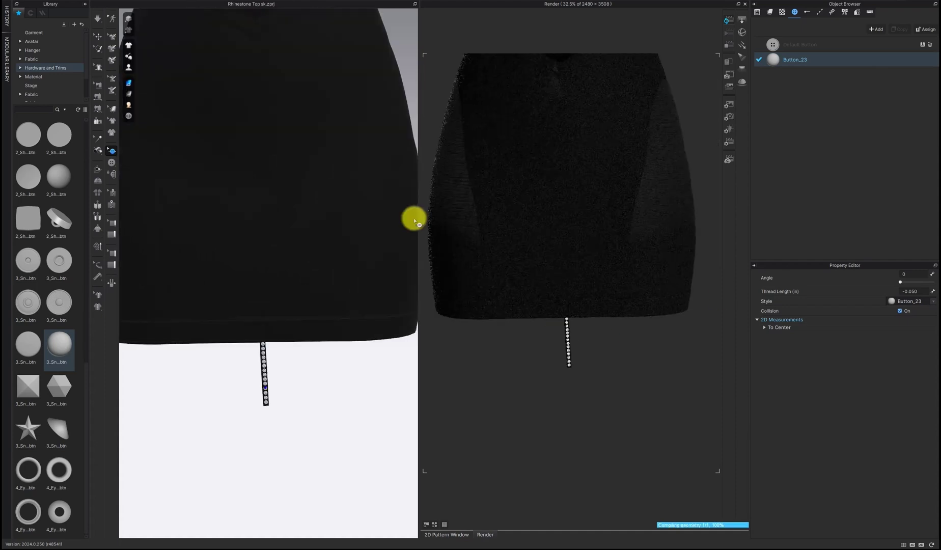
left_click_drag(420, 119, 157, 88)
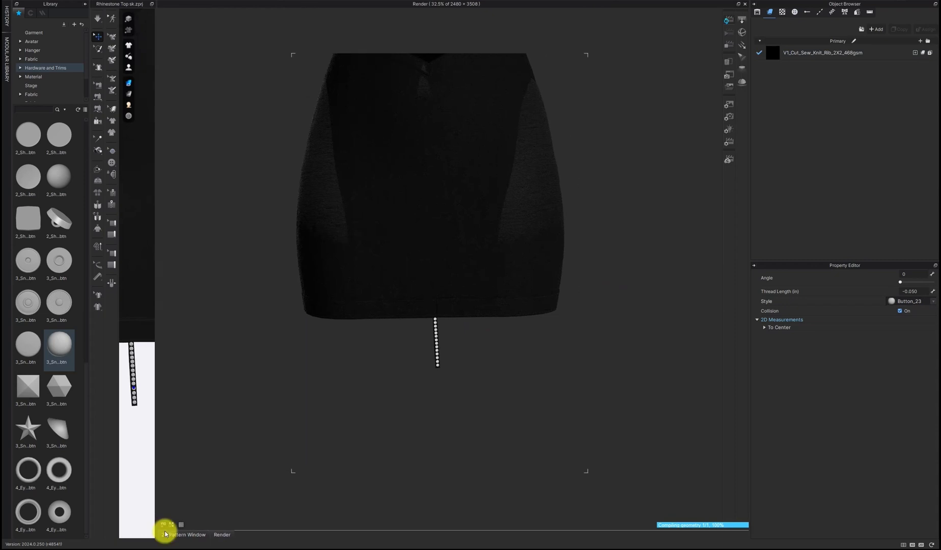
right_click_drag(300, 415, 315, 411)
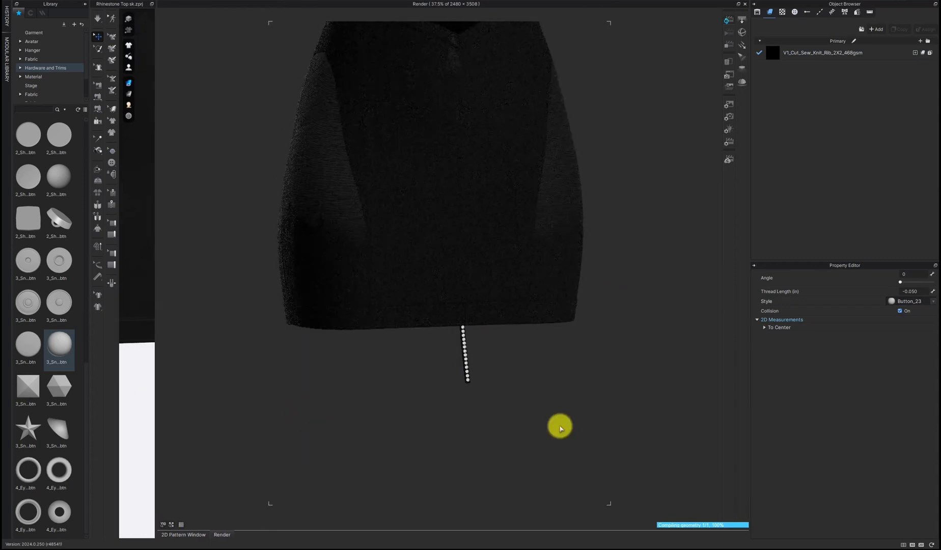
right_click_drag(567, 427, 510, 407)
left_click(454, 385)
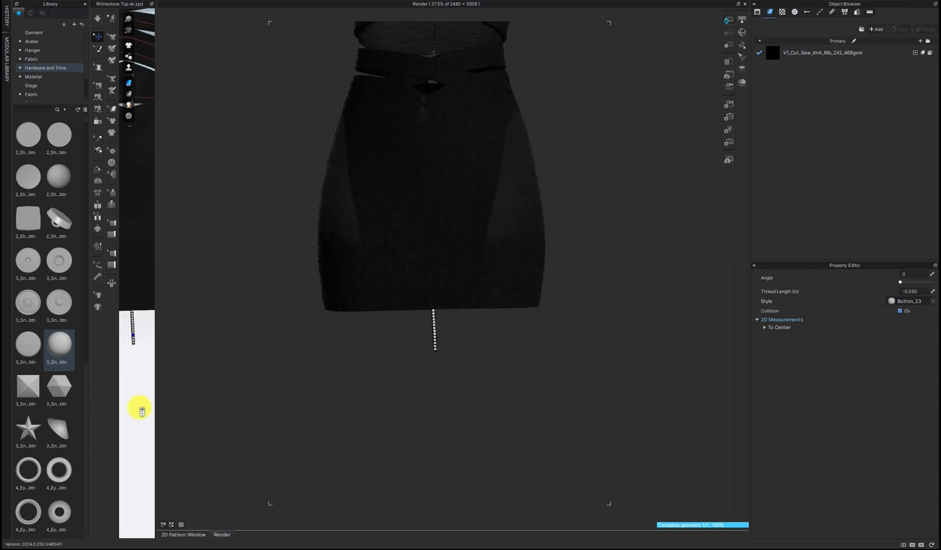
scroll(139, 407, "up", 2)
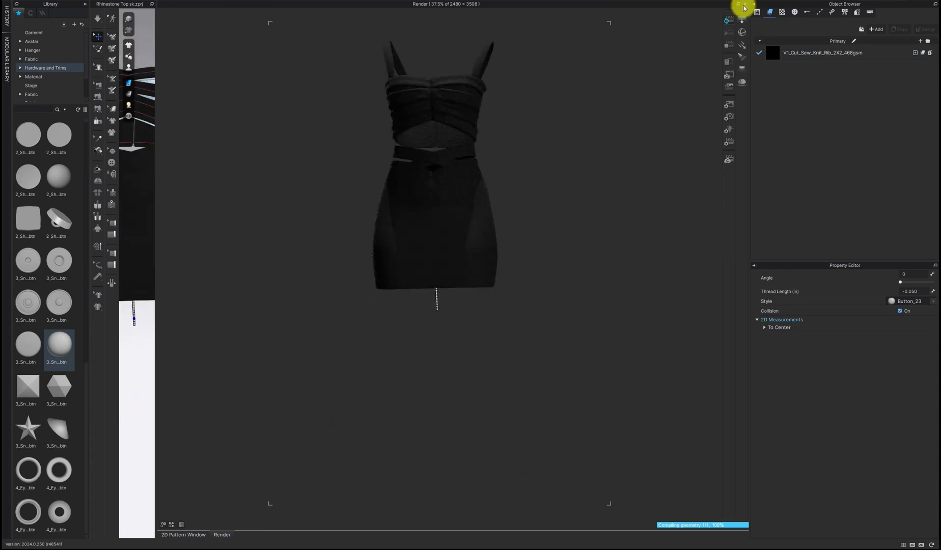
Close the render, add a new fabric, assign it to the tassel strip and make it transparent so only the rhinestones show
left_click(744, 3)
left_click(875, 30)
left_click(542, 287)
left_click(792, 69)
scroll(373, 323, "up", 3)
left_click(374, 323)
scroll(373, 323, "down", 2)
Render the hem again to check the rhinestone tassel with its transparent strip, then close the render
left_click_drag(539, 150, 276, 151)
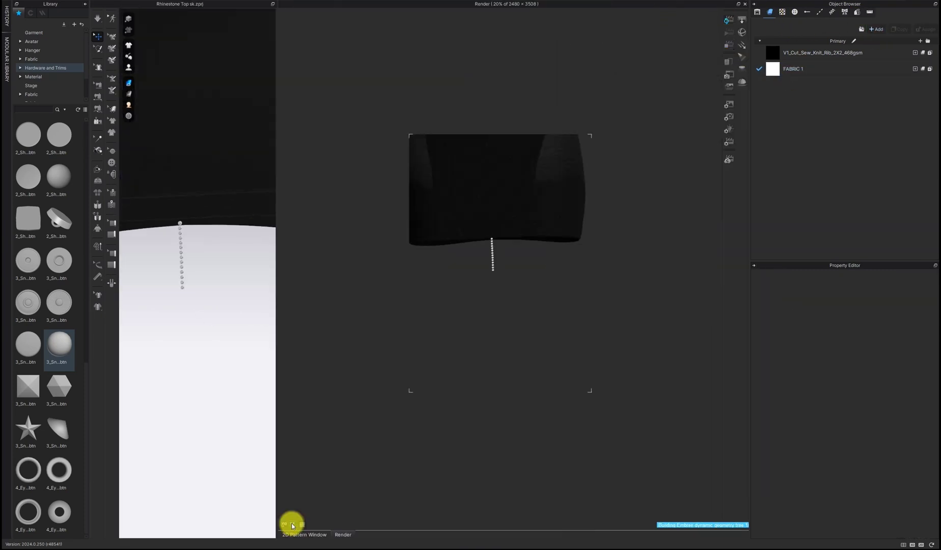
left_click(292, 525)
scroll(198, 325, "up", 3)
left_click(744, 4)
Copy the rhinestone tassel strip and paste a duplicate beside it beneath the front hem band
left_click(371, 300)
scroll(197, 331, "down", 2)
left_click_drag(276, 246, 452, 246)
left_click_drag(530, 281, 602, 277)
scroll(614, 325, "down", 3)
key("ctrl+c")
key("ctrl+v")
left_click(596, 298)
left_click_drag(626, 336, 565, 273)
Select the duplicated strips together and paste further groups to extend the fringe row along the hem band
left_click(504, 298)
left_click_drag(544, 326, 516, 267)
key("ctrl+v")
left_click(510, 292)
scroll(281, 281, "down", 3)
key("ctrl+v")
left_click(652, 320)
Complete the row of rhinestone tassel strips beneath both halves of the front hem band
left_click_drag(451, 284, 365, 283)
key("z")
key("x")
right_click(512, 232)
left_click(424, 279)
left_click_drag(468, 173, 359, 170)
left_click(400, 293)
key("Return")
Free-sew the upper edges of the tassel strips under the first hem band half to the band's lower edge
left_click(742, 41)
scroll(570, 268, "up", 3)
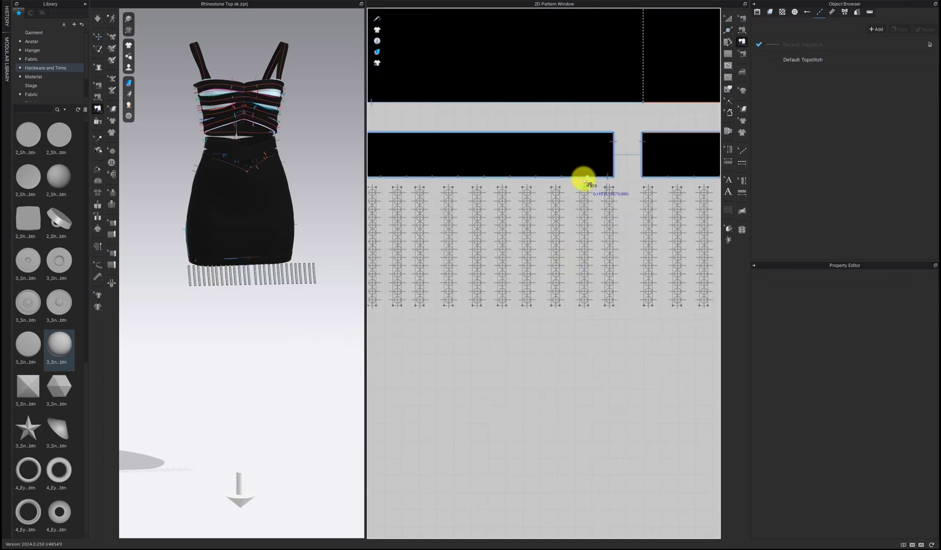
left_click(509, 177)
left_click(477, 187)
left_click(482, 177)
middle_click_drag(479, 178, 589, 180)
left_click(559, 189)
left_click(490, 179)
middle_click_drag(403, 186, 494, 197)
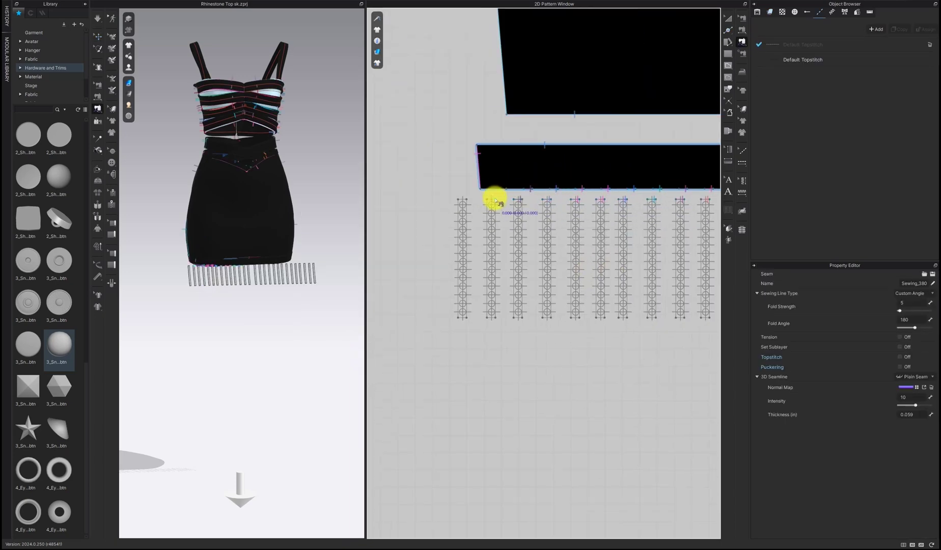
Move the tassel row farther below the hem band and free-sew the strips under the other band half
key("a")
scroll(407, 252, "down", 5)
left_click_drag(596, 242, 439, 281)
key("b")
scroll(515, 237, "up", 3)
scroll(504, 279, "up", 2)
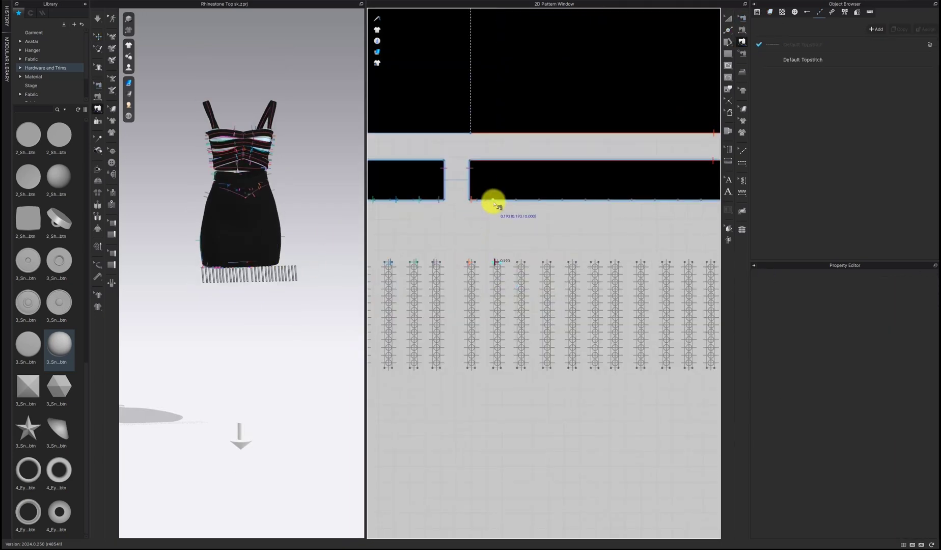
scroll(555, 259, "up", 2)
scroll(580, 186, "down", 2)
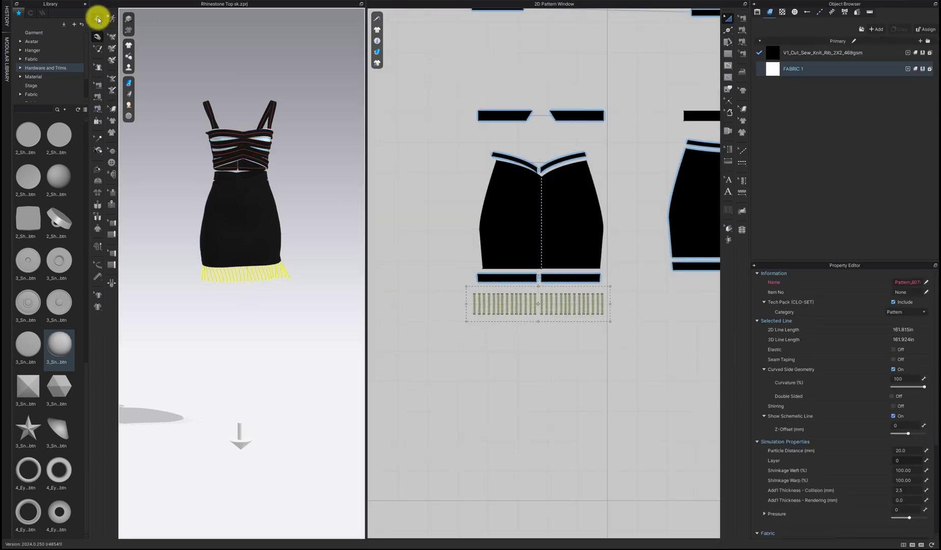
Simulate the sewn fringe, examine how the tassels hang around the hem, and stop the simulation
left_click(97, 18)
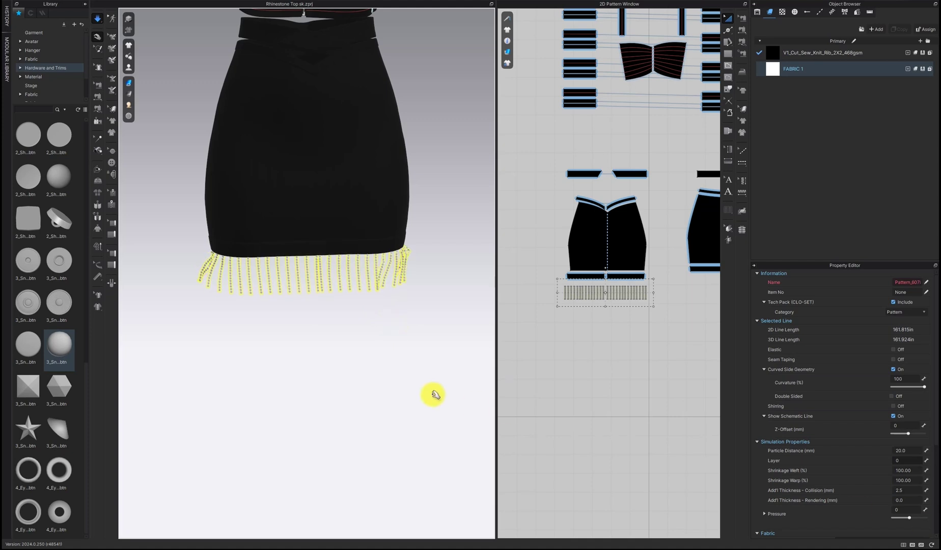
left_click(202, 281)
right_click_drag(200, 282, 344, 290)
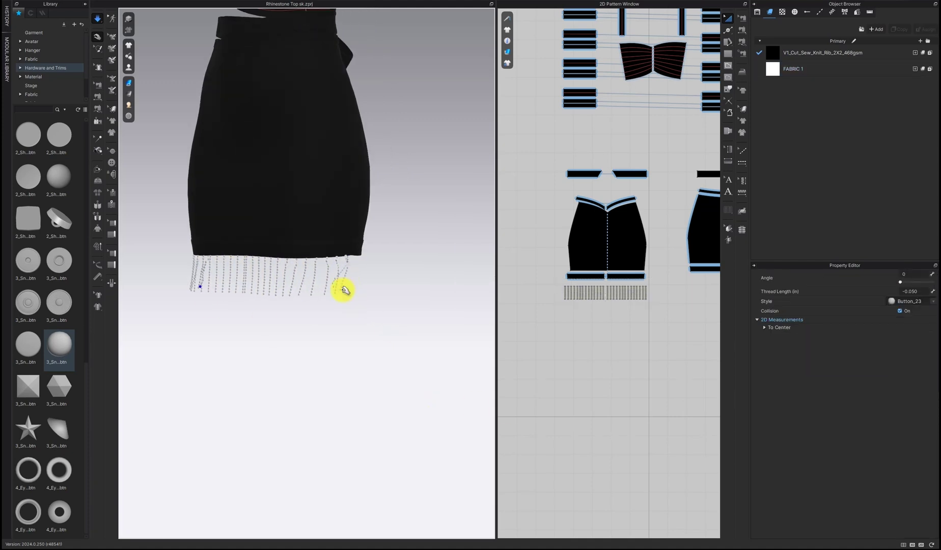
scroll(338, 270, "up", 5)
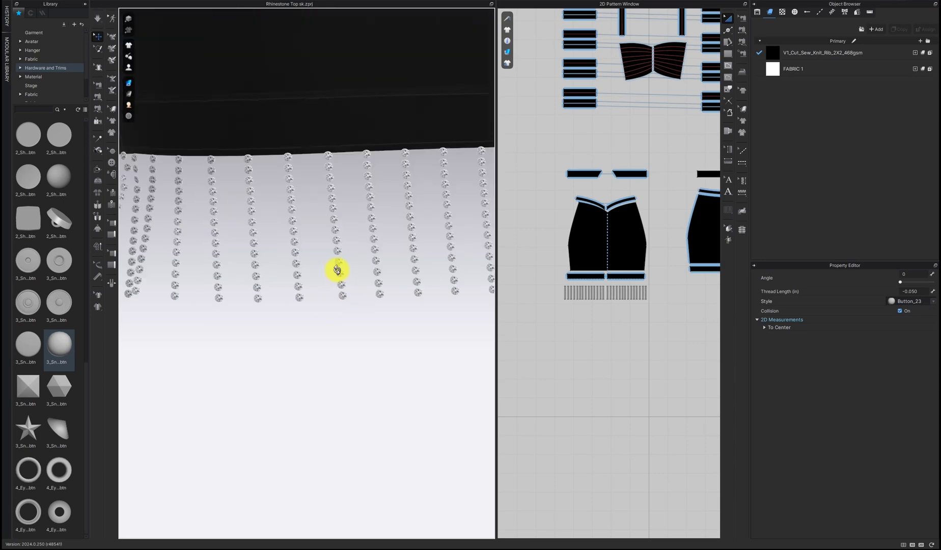
right_click_drag(338, 270, 376, 270)
key("space")
Assign the black V1_Cut_Sew_Knit_Rib_2X2_468gsm fabric to all the tassel strips and simulate them
right_click(254, 225)
left_click(288, 273)
scroll(563, 304, "up", 4)
scroll(522, 333, "down", 3)
left_click_drag(534, 324, 647, 299)
key("ctrl+z")
key("ctrl+z")
key("ctrl+z")
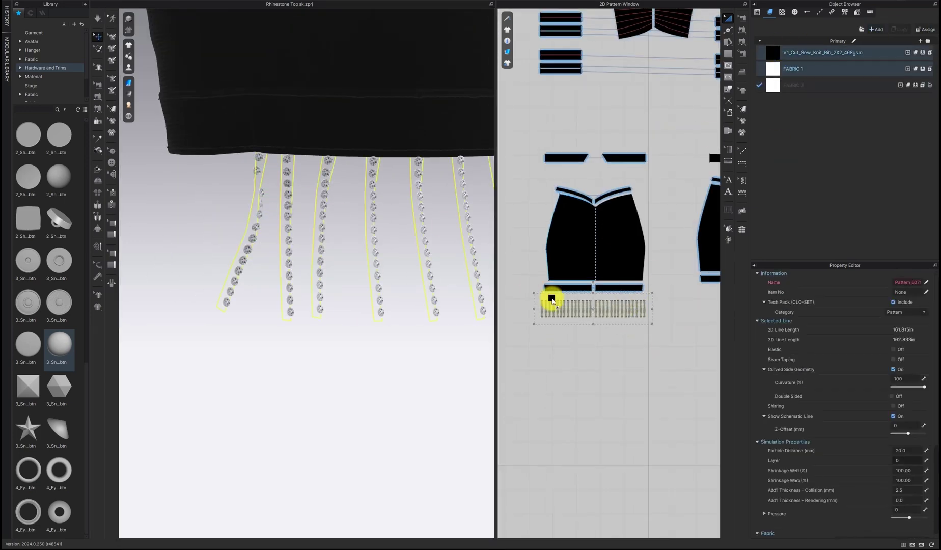
left_click(97, 18)
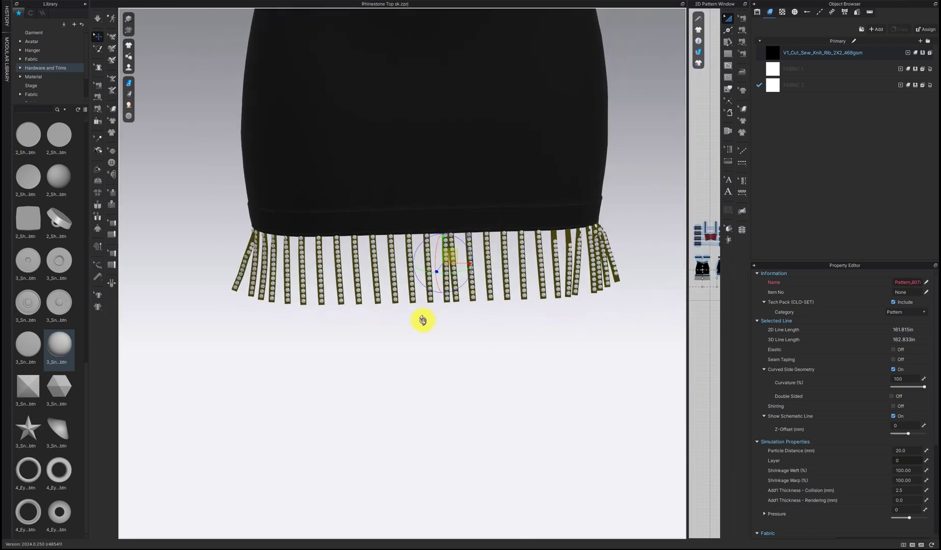
Select the outermost tassel strip at the side of the hem and simulate the fringe against the visible avatar
right_click_drag(422, 321, 381, 311)
right_click_drag(466, 303, 386, 307)
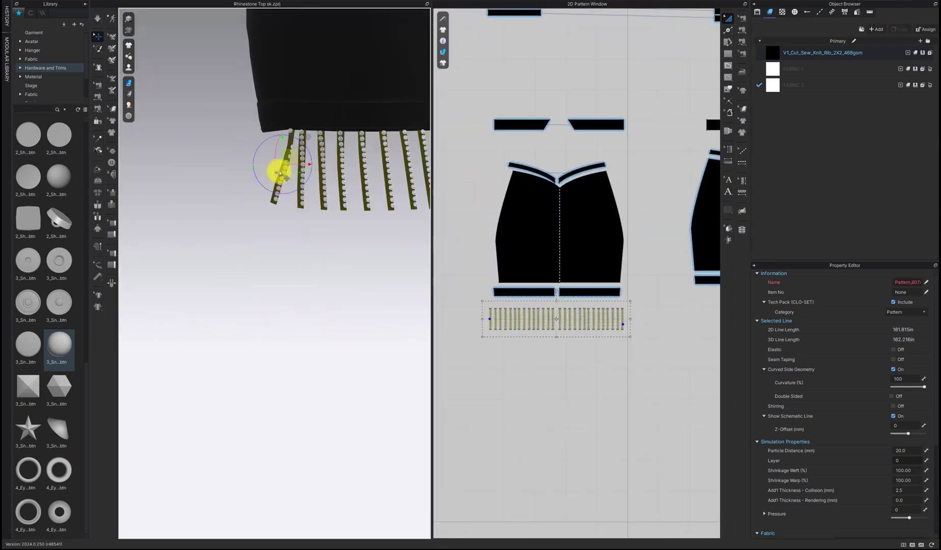
scroll(279, 164, "up", 3)
left_click(268, 219)
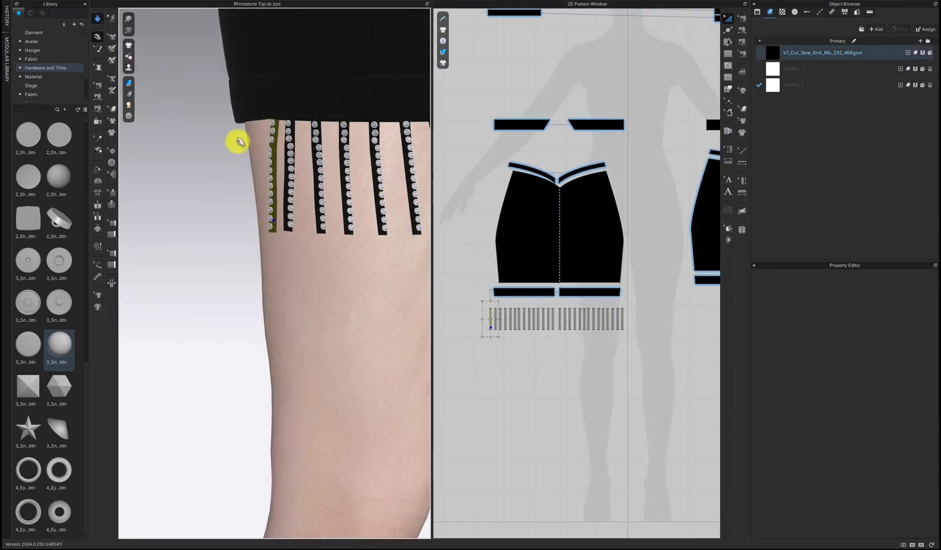
Select the tassel strips near the side of the skirt together and arrange them at the avatar's outer thigh
scroll(281, 231, "down", 5)
left_click(193, 152)
left_click(159, 145, "shift")
left_click(230, 143, "shift")
left_click(264, 143, "shift")
left_click(298, 142, "shift")
left_click(315, 141, "shift")
right_click(299, 144)
left_click(345, 293)
left_click(323, 151)
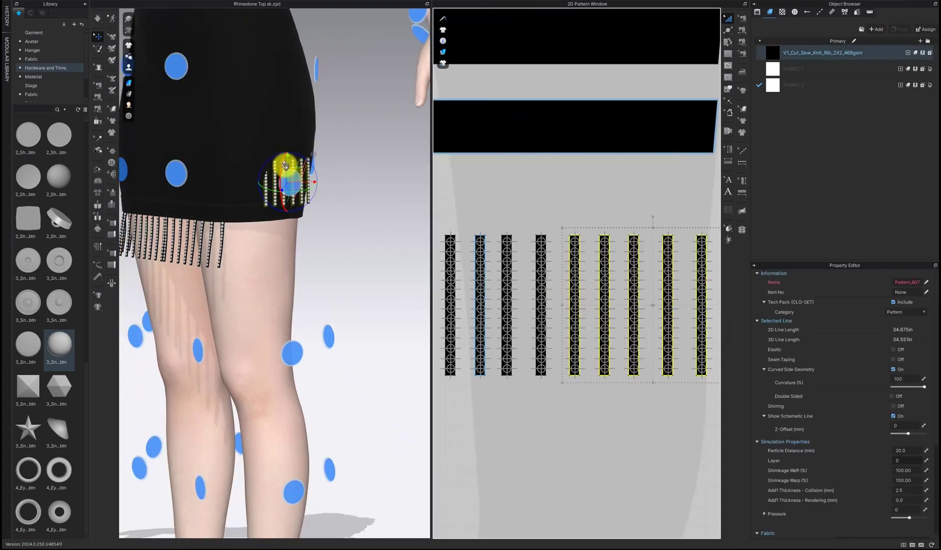
Position the side tassel strips individually beneath the skirt hem and simulate them into place
scroll(389, 256, "up", 4)
left_click(332, 172)
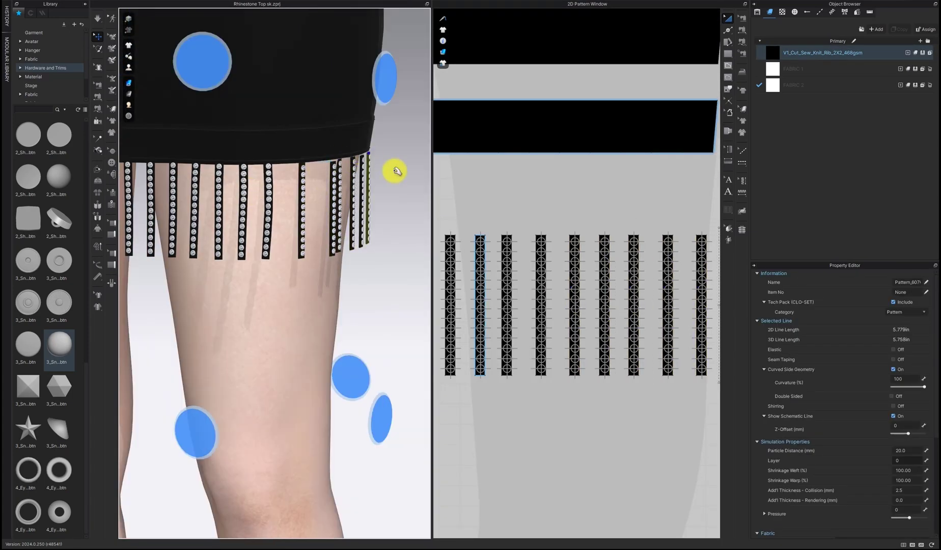
key("space")
left_click(301, 170)
scroll(585, 305, "down", 4)
scroll(331, 268, "down", 4)
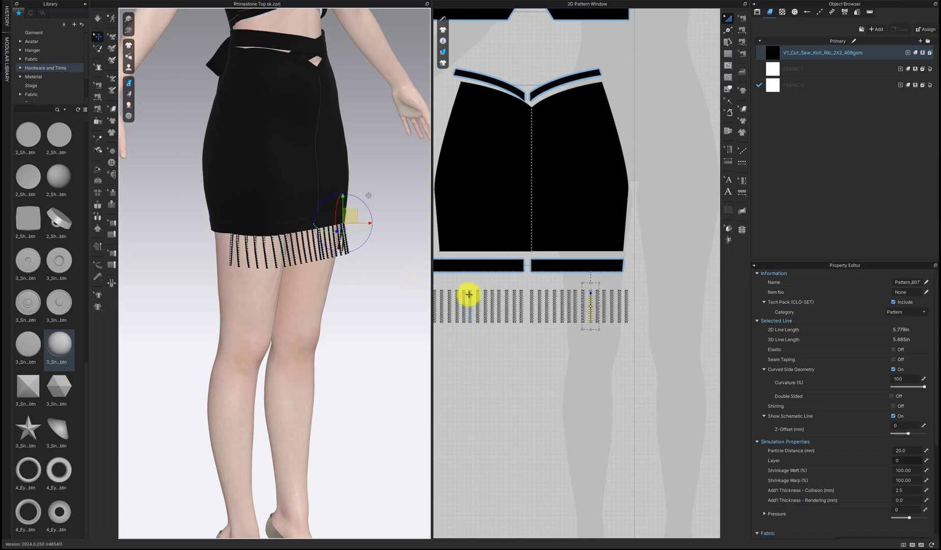
Select the tassel strips that are already arranged along the hem and freeze them in place
left_click_drag(459, 283, 616, 326)
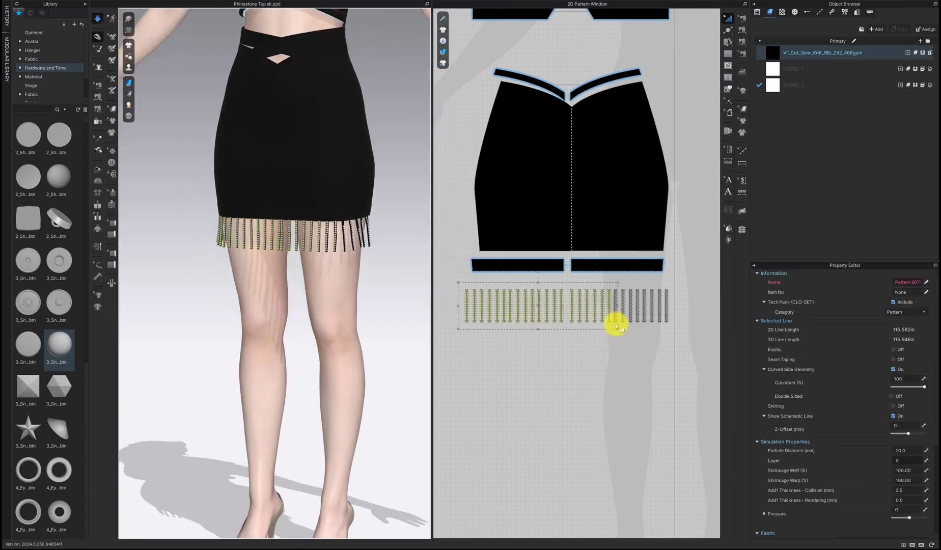
middle_click_drag(616, 325, 556, 317)
left_click(553, 303)
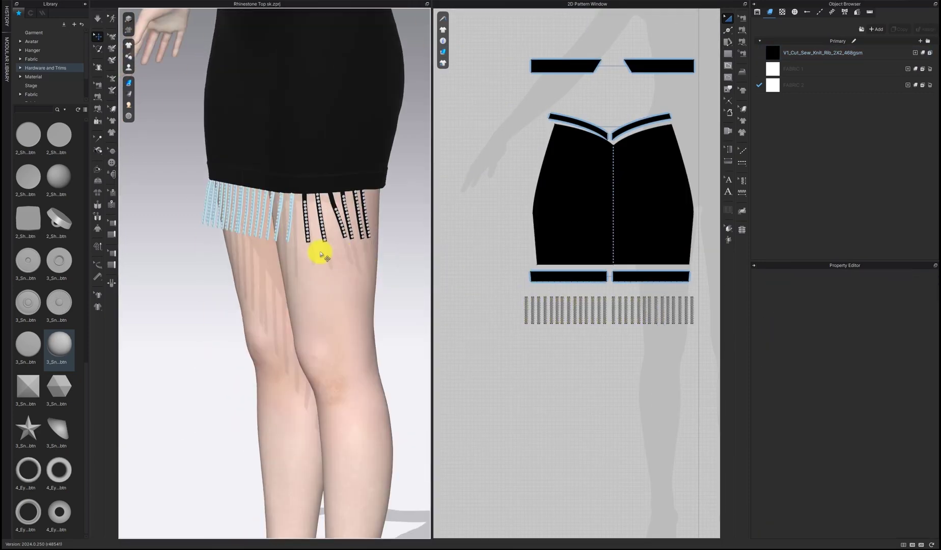
Inspect the unfrozen tassel strips and their rhinestone buttons near the side of the hem
scroll(321, 256, "up", 4)
left_click(229, 232)
right_click_drag(229, 232, 258, 222)
scroll(213, 234, "up", 4)
left_click(185, 226)
left_click(258, 222)
scroll(338, 232, "down", 1)
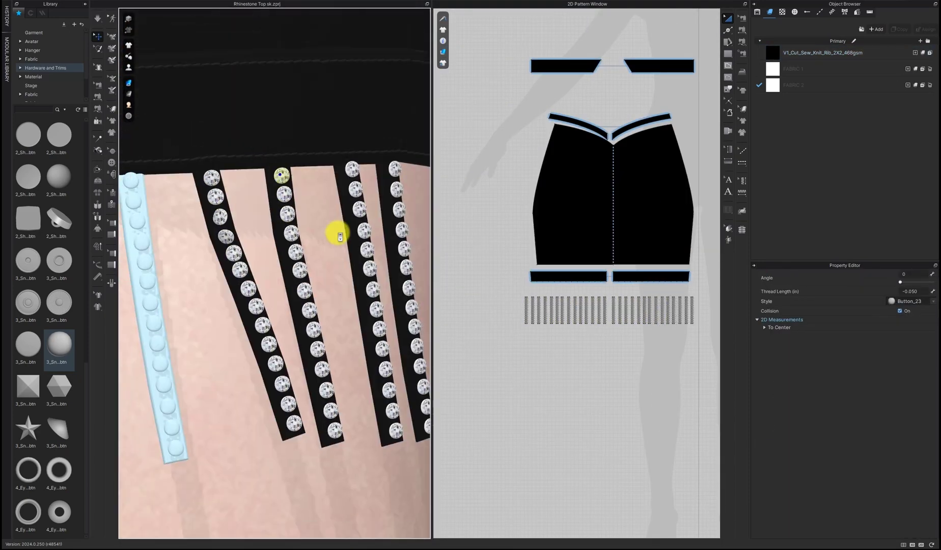
Delete the surplus tassel strip next to the centre gap of the fringe
scroll(338, 232, "down", 3)
left_click(269, 359)
scroll(315, 267, "down", 5)
scroll(315, 267, "up", 3)
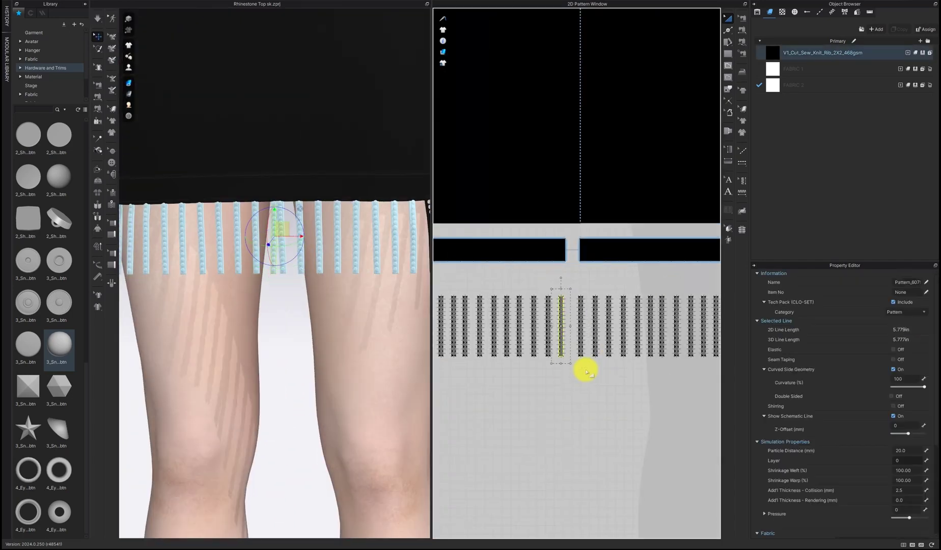
key("Delete")
scroll(303, 315, "down", 5)
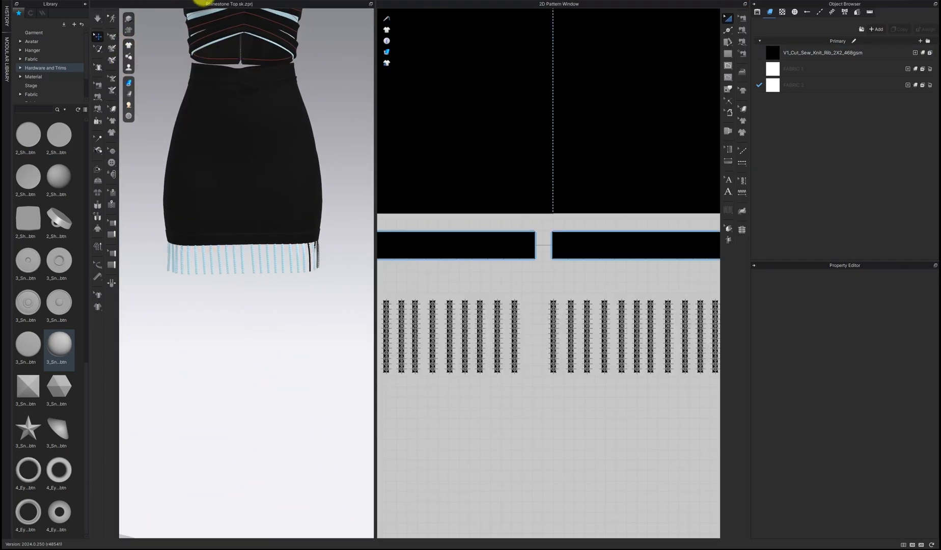
Render the skirt hem with its tassel fringe from the front and enlarge the render view
left_click(206, 1)
left_click(219, 7)
left_click(727, 21)
left_click(390, 524)
scroll(228, 274, "up", 2)
left_click_drag(375, 288, 107, 294)
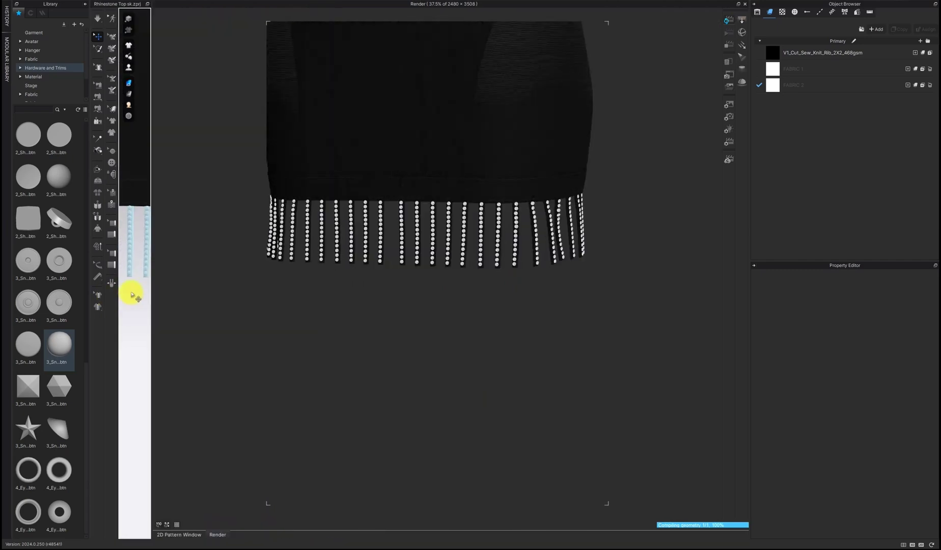
Render the fringe again from another angle with the strips' backing fabric invisible, and close the render
left_click(745, 4)
left_click(216, 4)
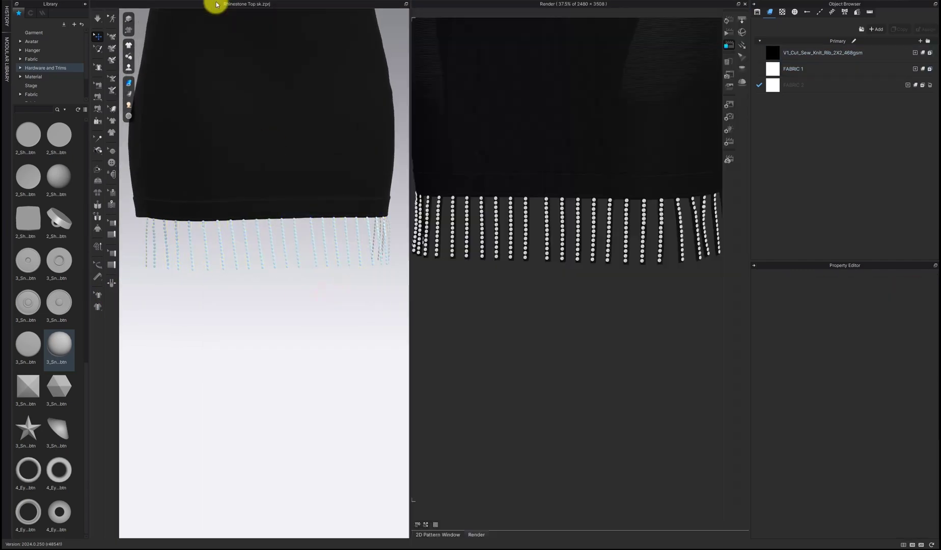
scroll(265, 277, "up", 2)
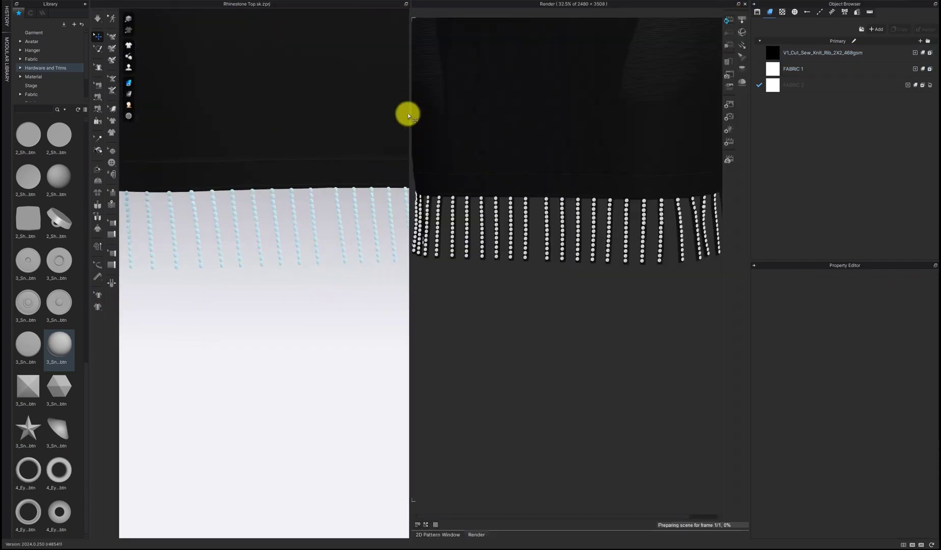
left_click_drag(409, 114, 134, 277)
right_click_drag(135, 279, 177, 281)
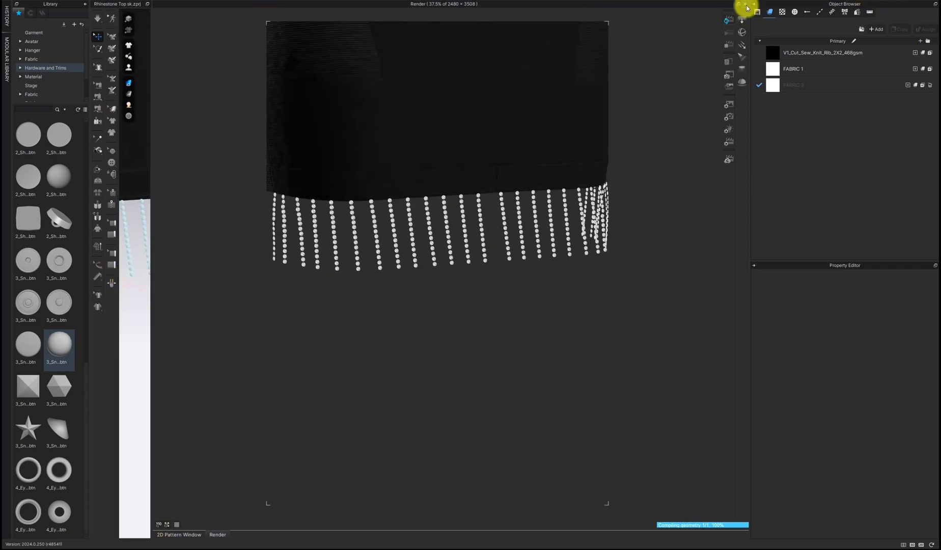
left_click(745, 4)
Try to delete the rhinestone buttons from the duplicate tassel strip beside the centre gap
left_click(584, 312)
left_click(584, 291)
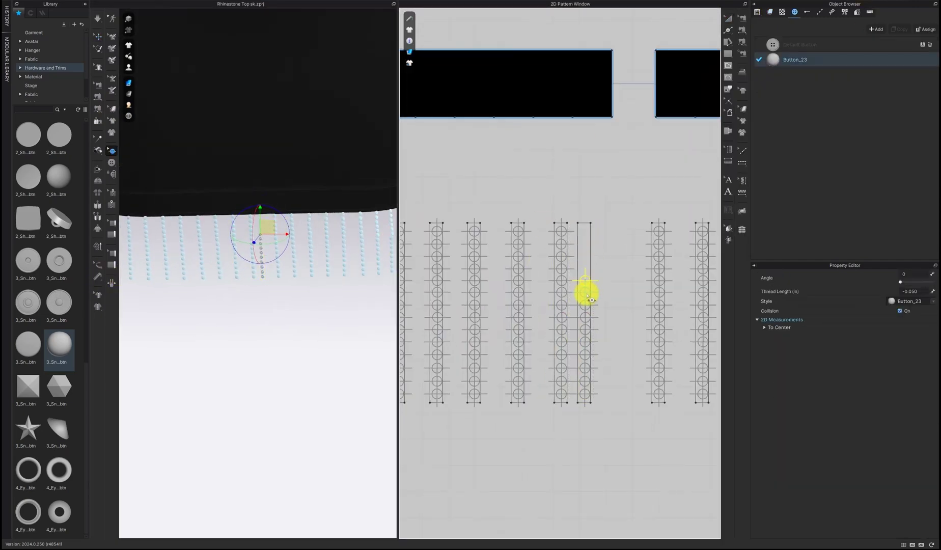
key("Delete")
Select the innermost tassel strip and narrow its pattern to a thin line behind its rhinestones
left_click(729, 19)
left_click(260, 247)
left_click(247, 234)
scroll(281, 212, "up", 3)
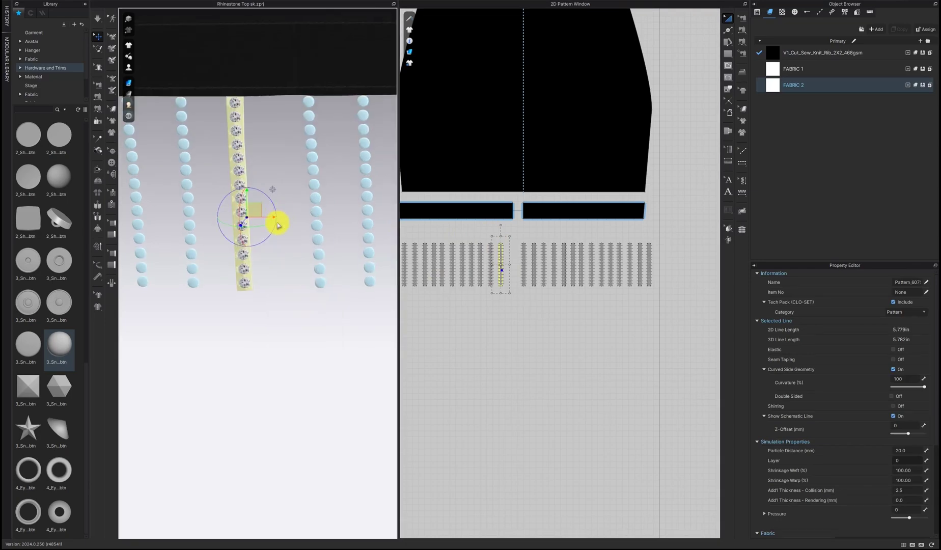
scroll(496, 250, "up", 5)
left_click_drag(535, 325, 512, 324)
right_click_drag(293, 212, 326, 208)
Assign FABRIC 2 to the narrowed tassel strip and open the fabric's material type options
left_click(856, 85)
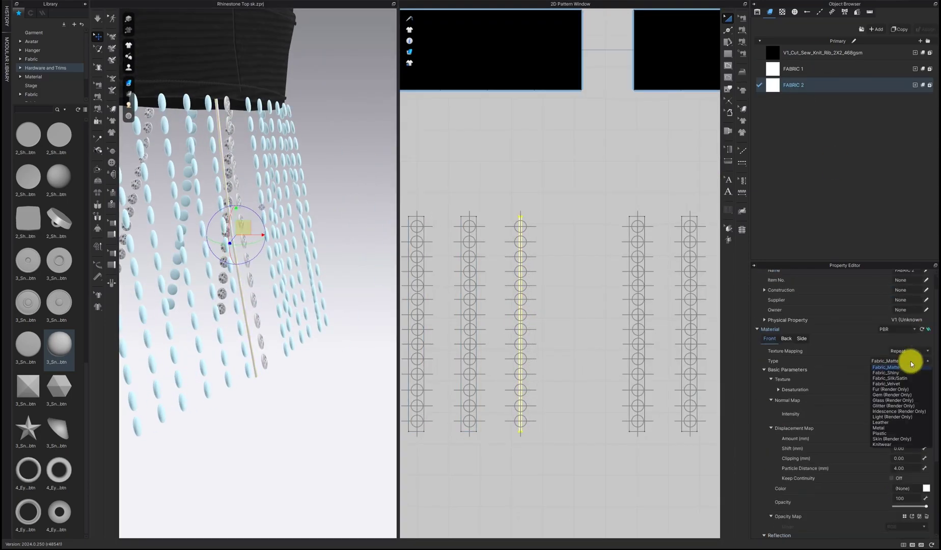
scroll(262, 265, "up", 3)
left_click(527, 210)
middle_click_drag(262, 203, 300, 280)
scroll(656, 246, "down", 5)
Select the other tassel strips on both sides of the centre gap and hide them in 3D
left_click_drag(611, 321, 443, 226)
right_click_drag(225, 204, 265, 184)
left_click_drag(654, 341, 492, 275)
right_click(575, 306)
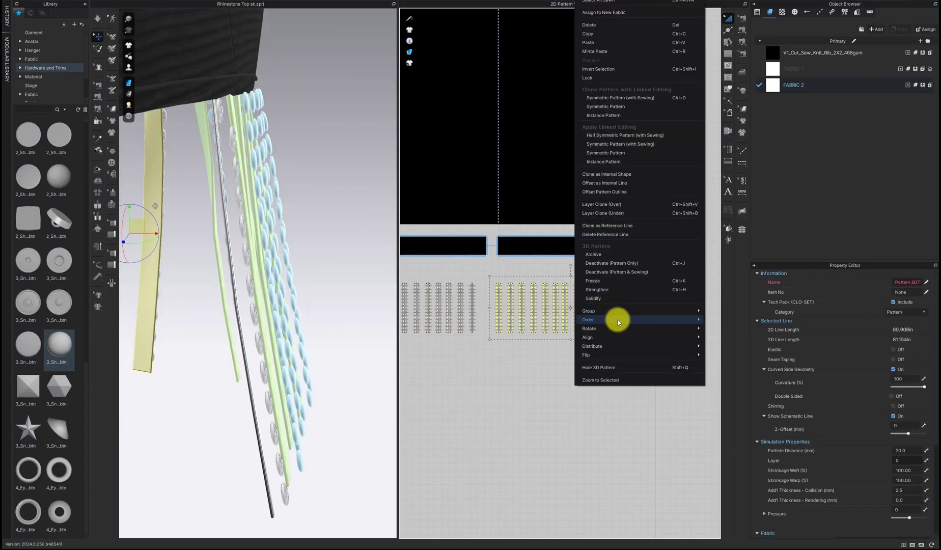
left_click(637, 237)
Set the thread length of the narrowed strand's rhinestone buttons to -0.1 in
left_click(248, 78)
right_click_drag(247, 78, 285, 81)
left_click(919, 290)
type("-0.1")
key("Return")
right_click_drag(282, 370, 229, 366)
scroll(413, 287, "down", 1)
Render the narrowed rhinestone strand and close the render
left_click(729, 21)
left_click(744, 5)
scroll(442, 315, "up", 7)
Delete the old wide tassel strips on one side of the centre gap and paste narrowed strands in their place
left_click(559, 365)
scroll(523, 384, "down", 5)
left_click_drag(409, 241, 651, 408)
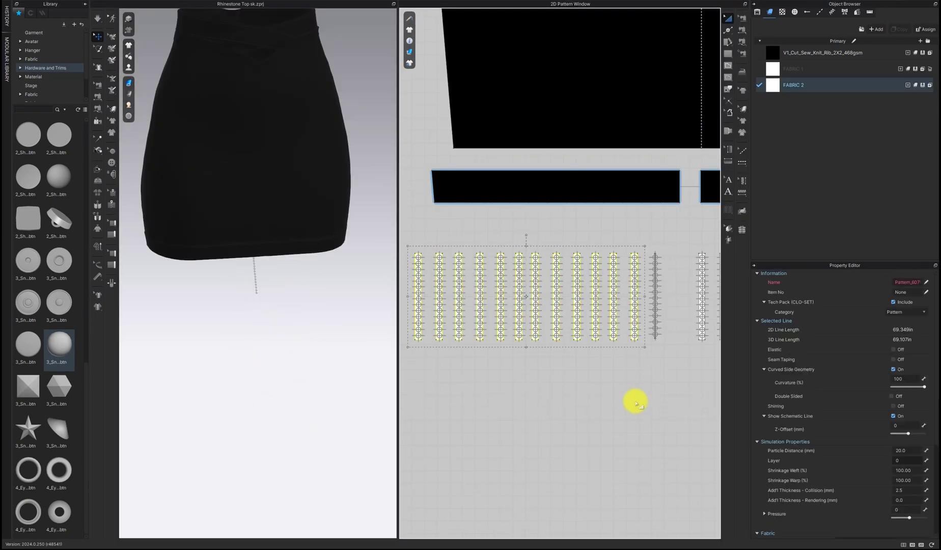
key("Delete")
key("ctrl+v")
left_click_drag(502, 221, 584, 294)
Sew the tops of the narrowed tassel strands to the lower edge of the skirt's hem band
key("m")
scroll(560, 225, "up", 8)
left_click(564, 289)
left_click(564, 115)
middle_click_drag(561, 152, 628, 137)
left_click(497, 273)
left_click(555, 281)
left_click(517, 97)
left_click(504, 116)
middle_click_drag(485, 180, 572, 227)
left_click(570, 162)
left_click(566, 162)
Select the sewn group of narrowed tassel strands and paste another set along the hem
scroll(566, 162, "down", 8)
left_click_drag(432, 224, 595, 305)
scroll(594, 242, "up", 5)
key("ctrl+v")
Select the pasted rhinestone strands near the side seam and arrange them along the skirt hem in 3D
scroll(655, 282, "down", 4)
left_click_drag(397, 271, 598, 271)
left_click_drag(615, 276, 707, 318)
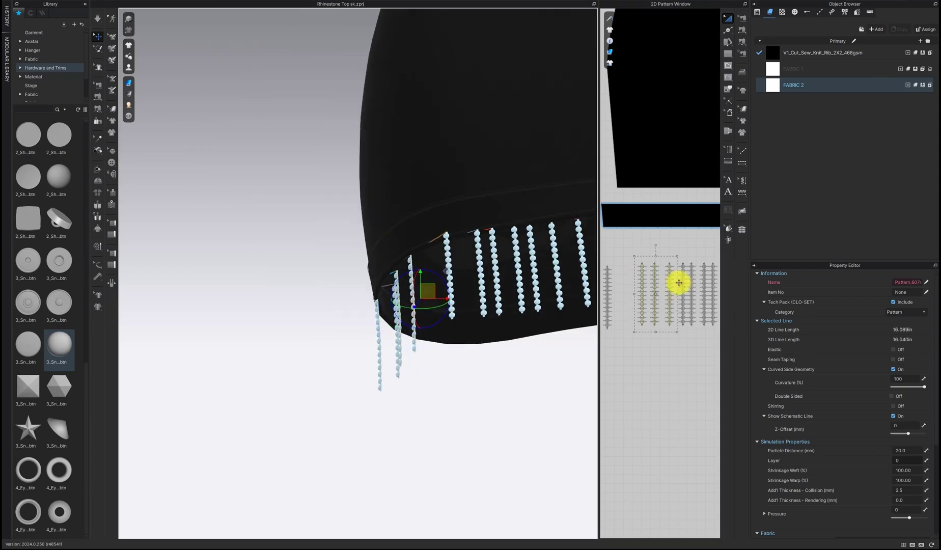
left_click(396, 276)
right_click_drag(396, 276, 361, 246)
left_click(361, 246)
right_click_drag(485, 200, 371, 239)
left_click(371, 239)
left_click(372, 239)
scroll(407, 364, "up", 2)
left_click(334, 209)
scroll(661, 276, "down", 2)
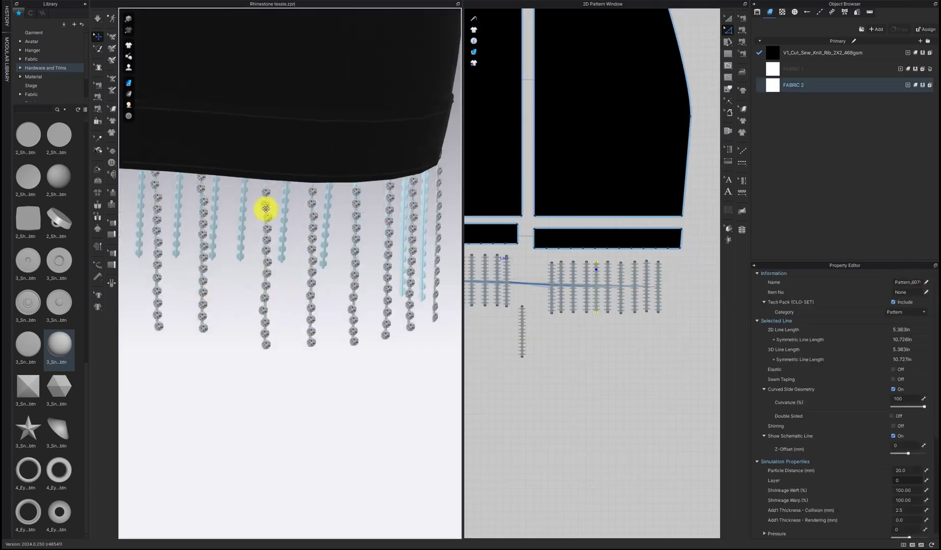
right_click_drag(267, 206, 379, 217)
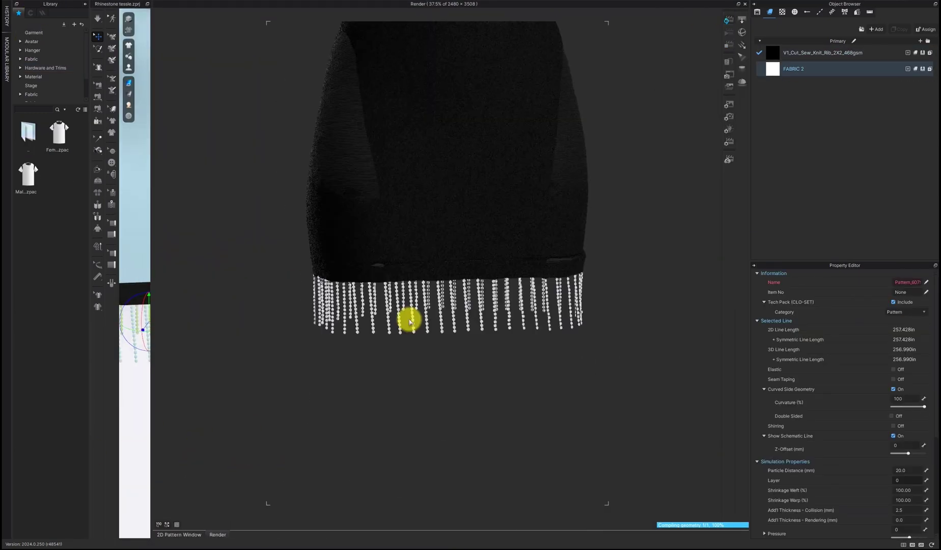
Switch the render image to A4 landscape and render a closer view of the two-layer fringe
left_click(907, 319)
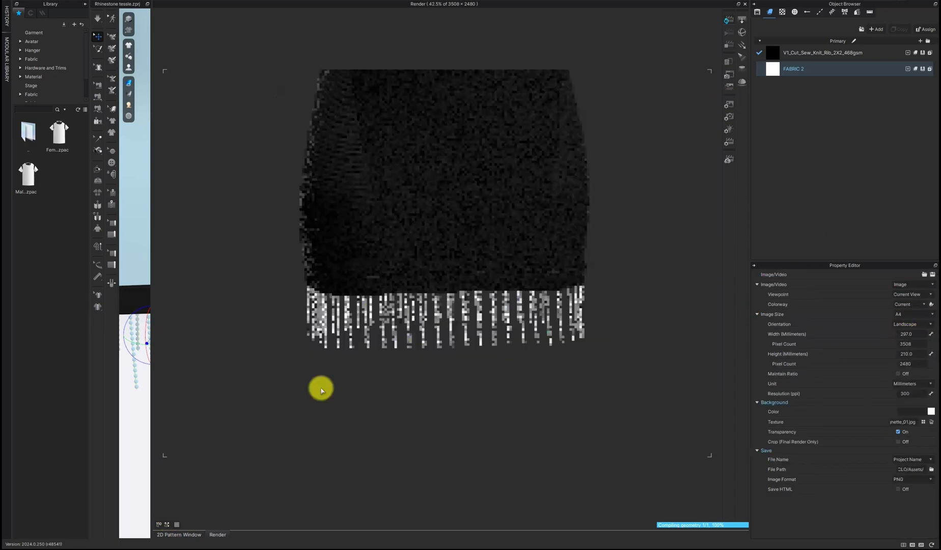
scroll(423, 422, "up", 3)
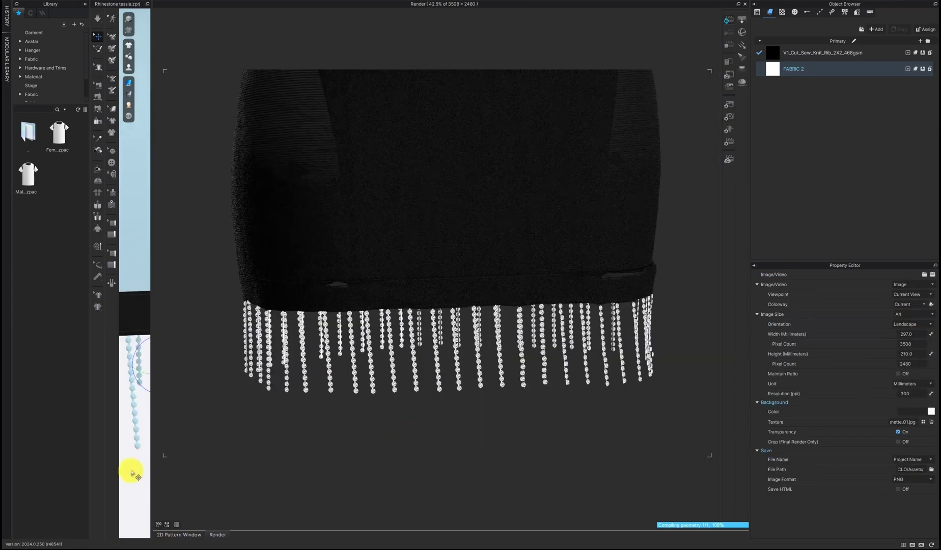
Examine the rendered outfit and rhinestone tassel fringe from the front, side, back and below
middle_click_drag(131, 471, 136, 423)
right_click_drag(137, 422, 53, 422)
right_click_drag(143, 405, 143, 417)
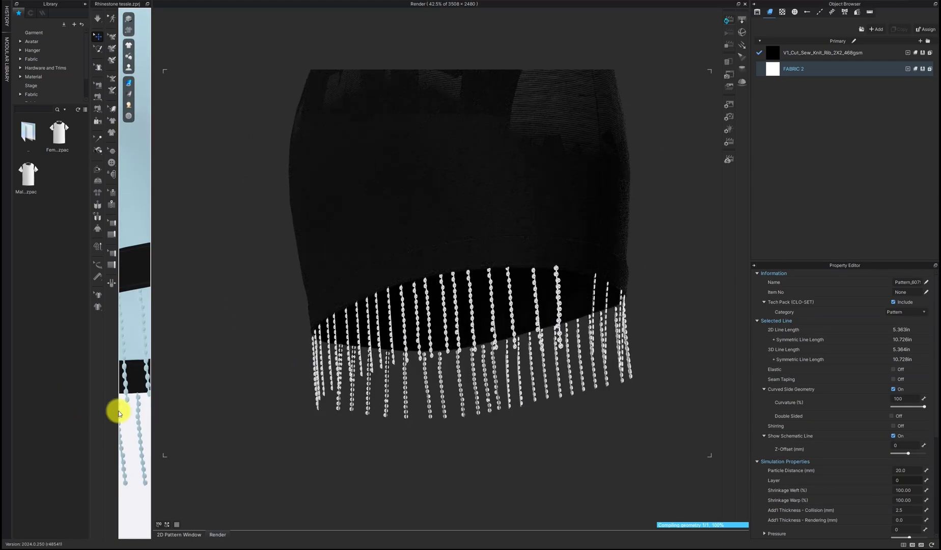
right_click_drag(132, 426, 206, 444)
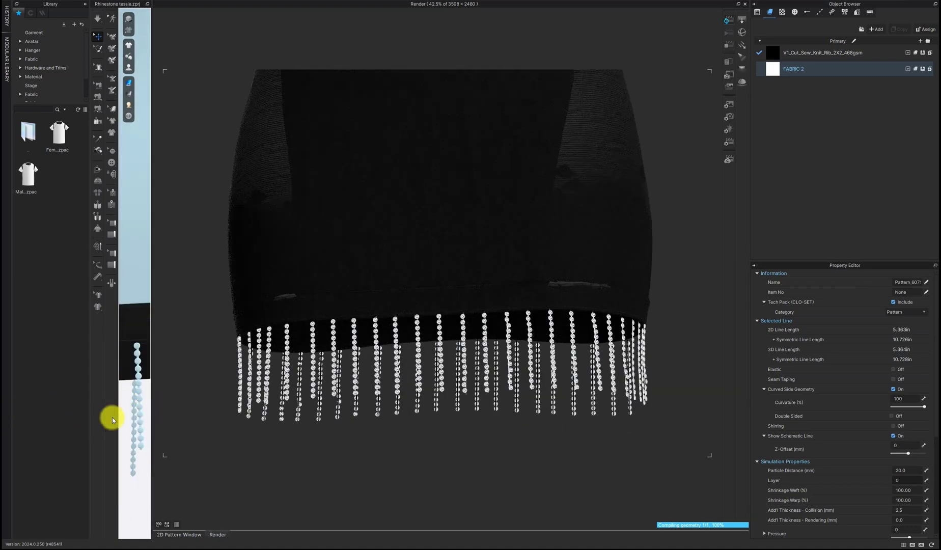
right_click_drag(128, 393, 126, 363)
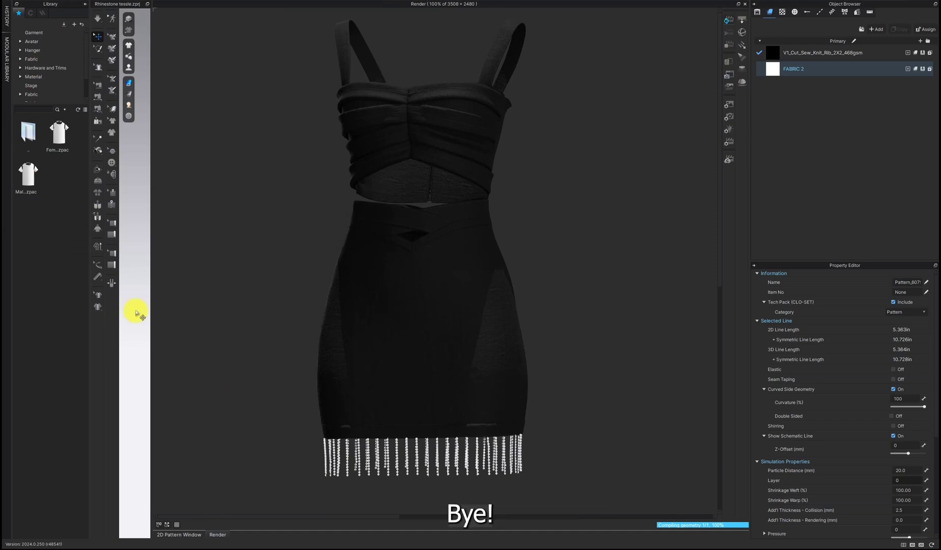
right_click_drag(135, 312, 41, 309)
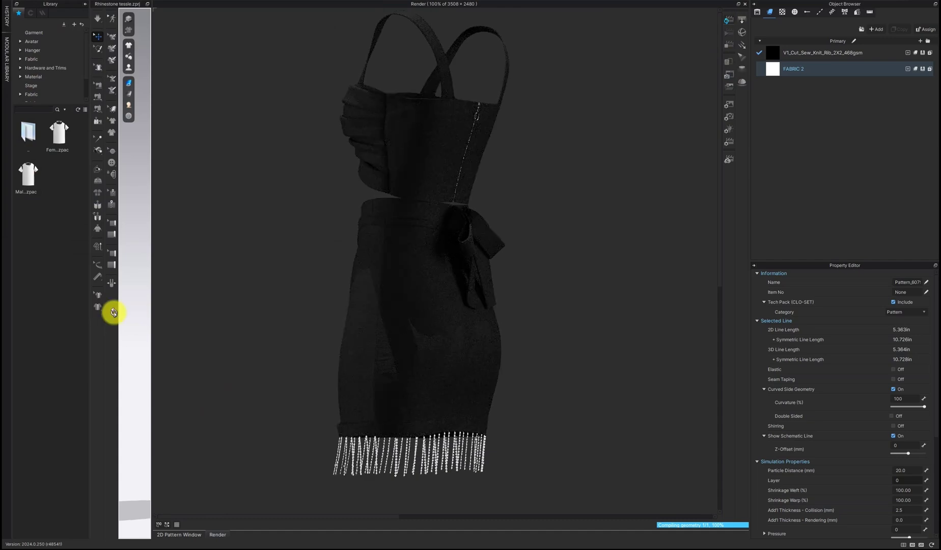
right_click_drag(114, 312, 97, 312)
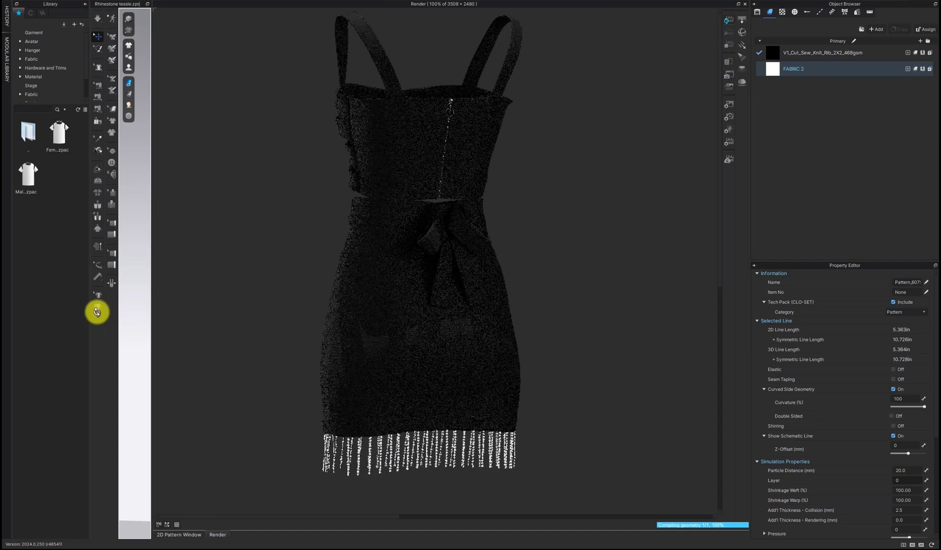
right_click_drag(134, 314, 132, 326)
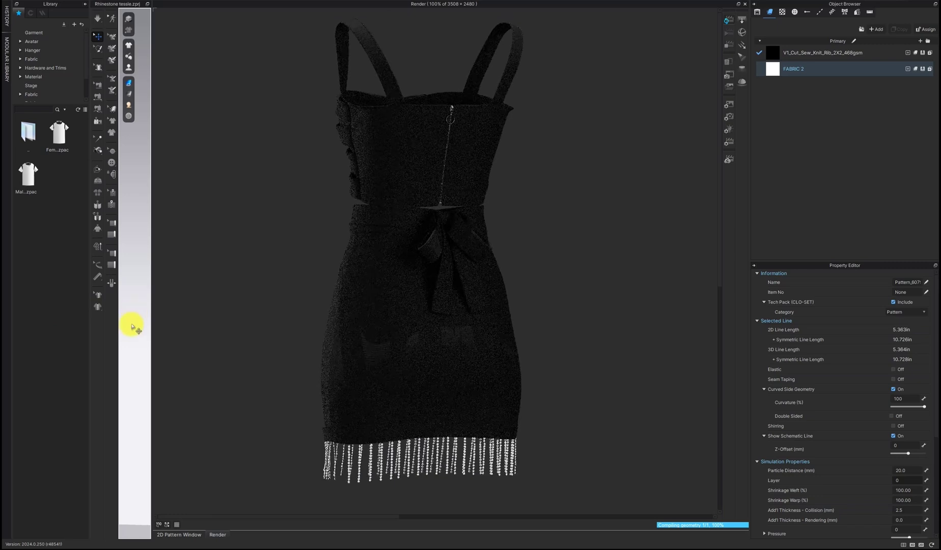